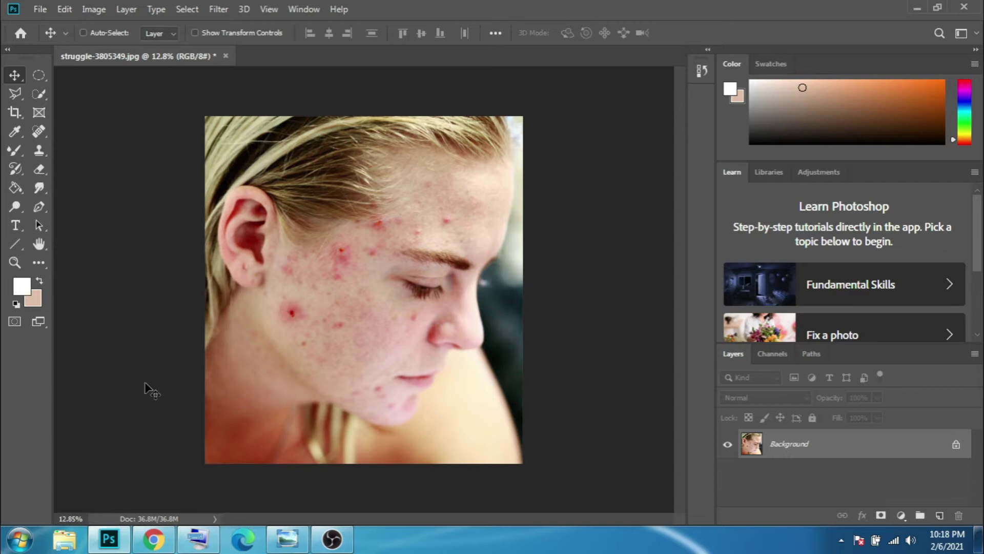
Duplicate the Background layer and heal the large red pimple on the lower cheek with the Spot Healing Brush
key(ctrl+j)
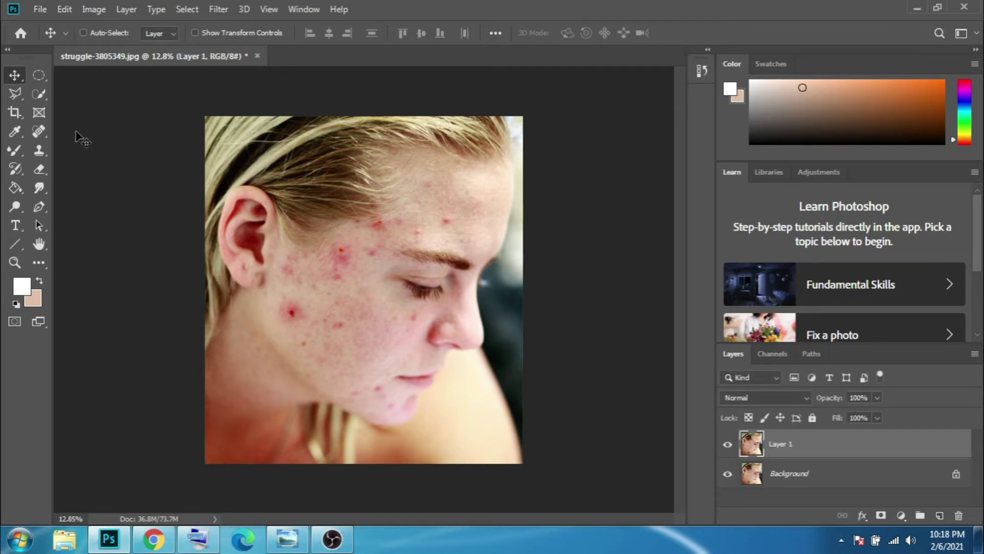
drag(44, 133, 83, 131)
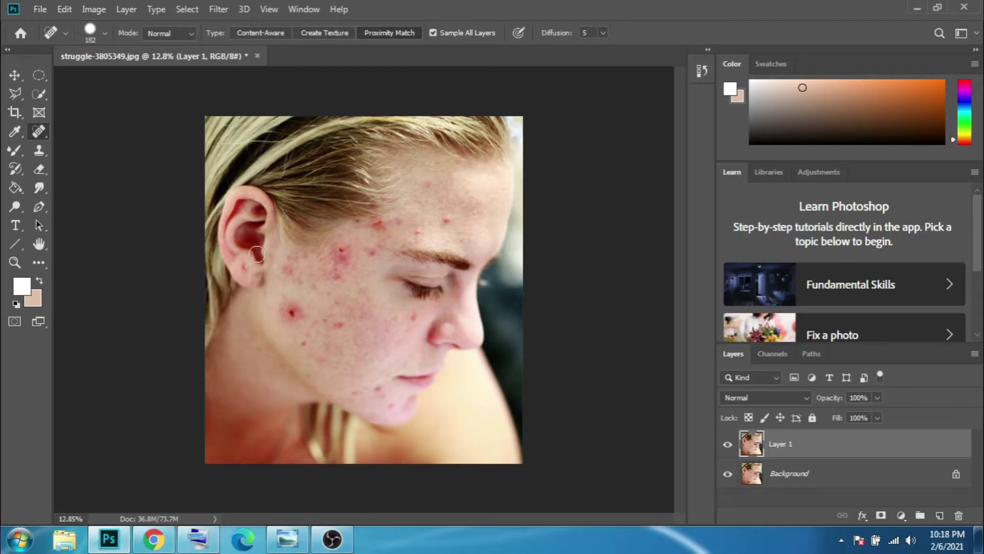
scroll(387, 271, up, 3)
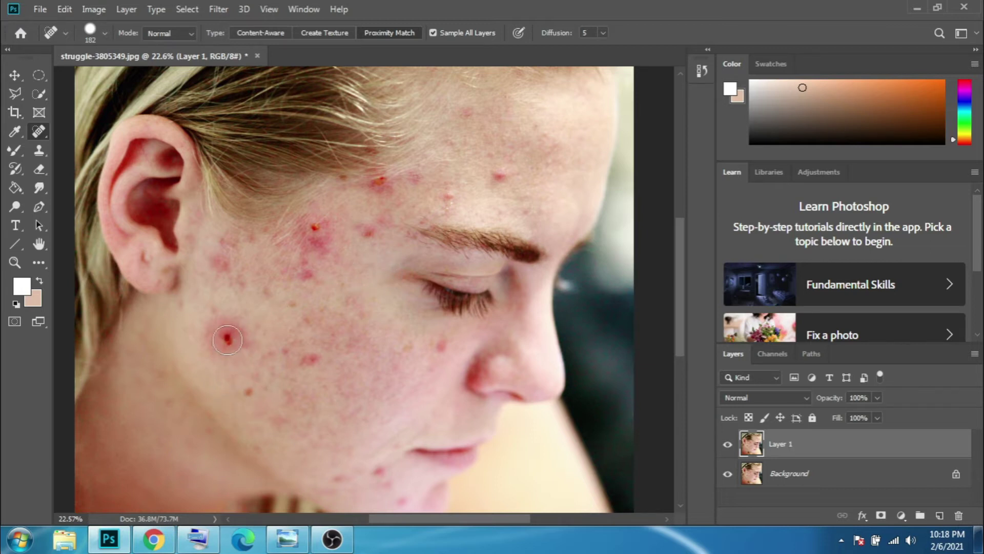
click(227, 340)
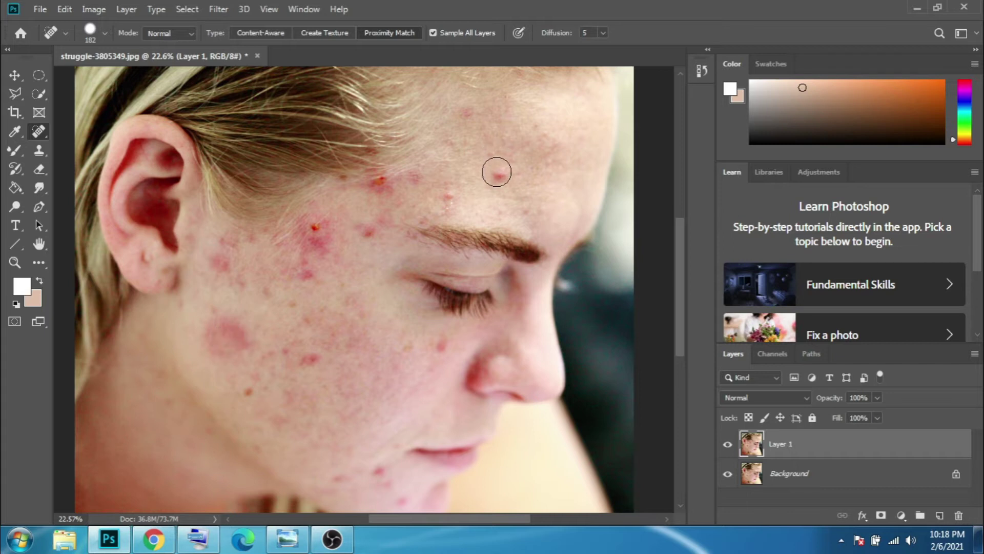
Heal the pimples on the forehead, above the eyebrow, on the temple and in the middle of the cheek
click(504, 175)
click(448, 196)
click(385, 180)
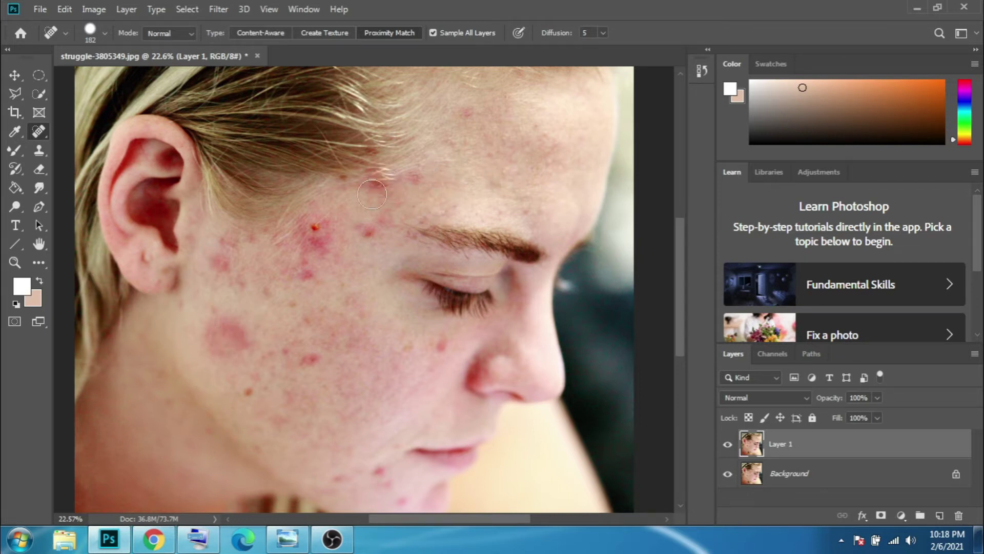
click(315, 234)
click(311, 358)
Heal the remaining red spots around the temple and hairline and reduce the large red patch on the lower cheek
scroll(313, 223, up, 2)
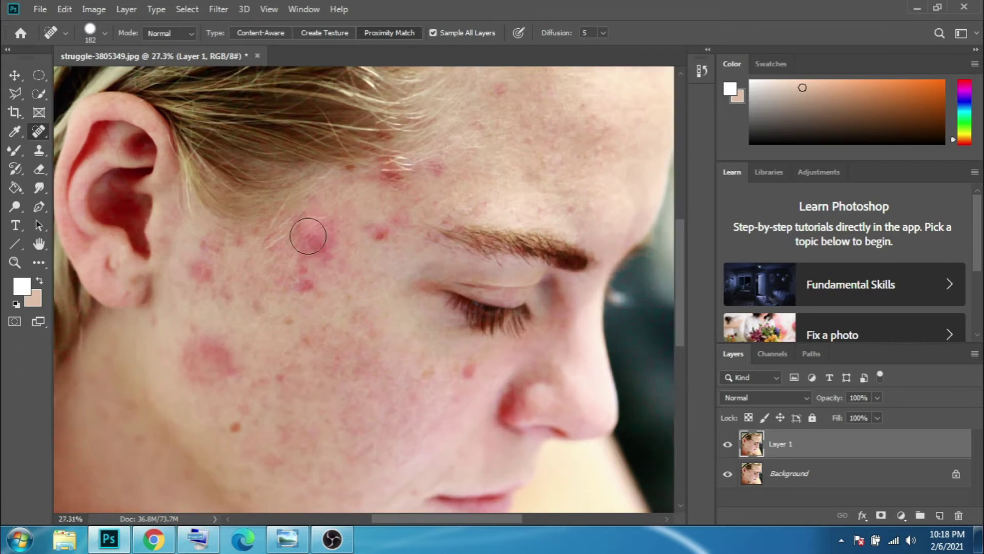
click(391, 175)
click(379, 235)
click(381, 133)
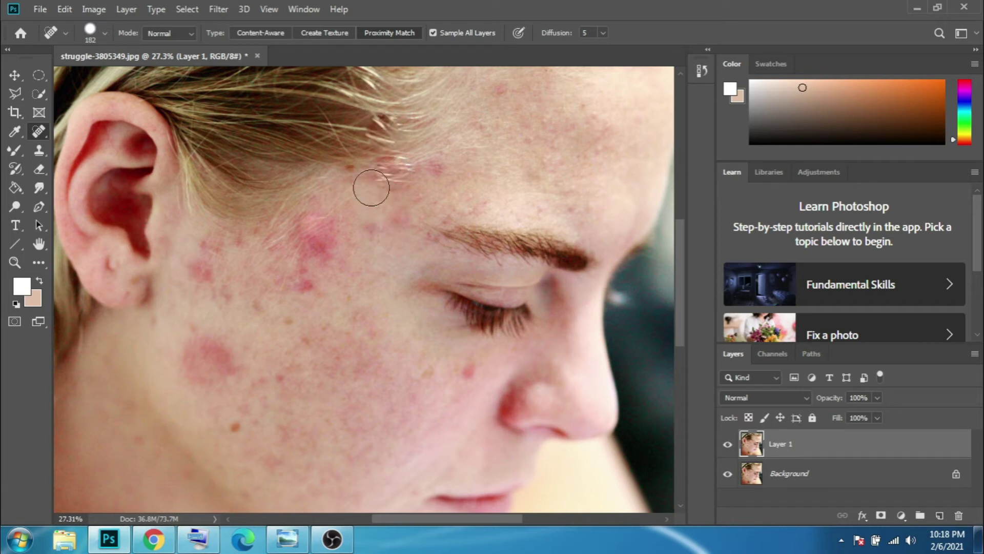
click(318, 249)
click(303, 288)
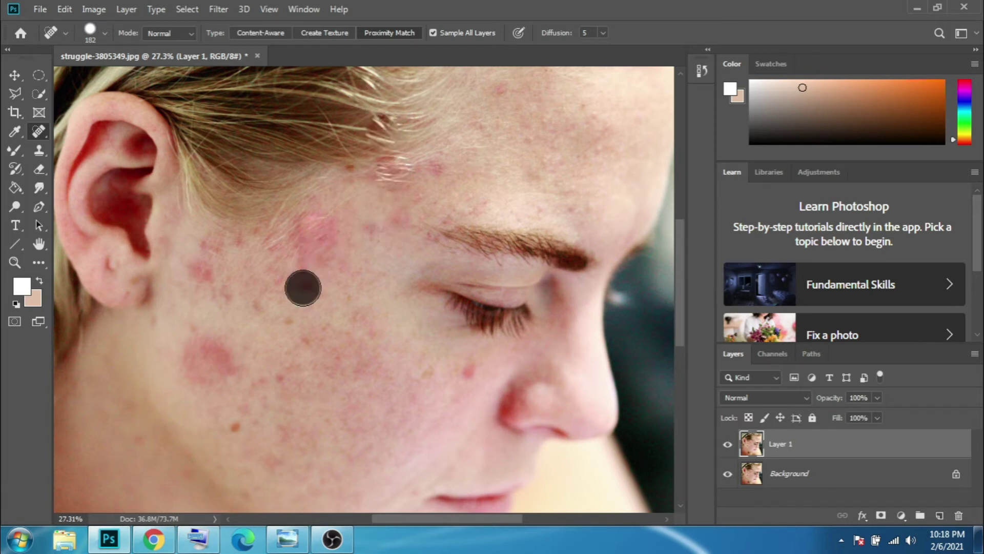
click(225, 369)
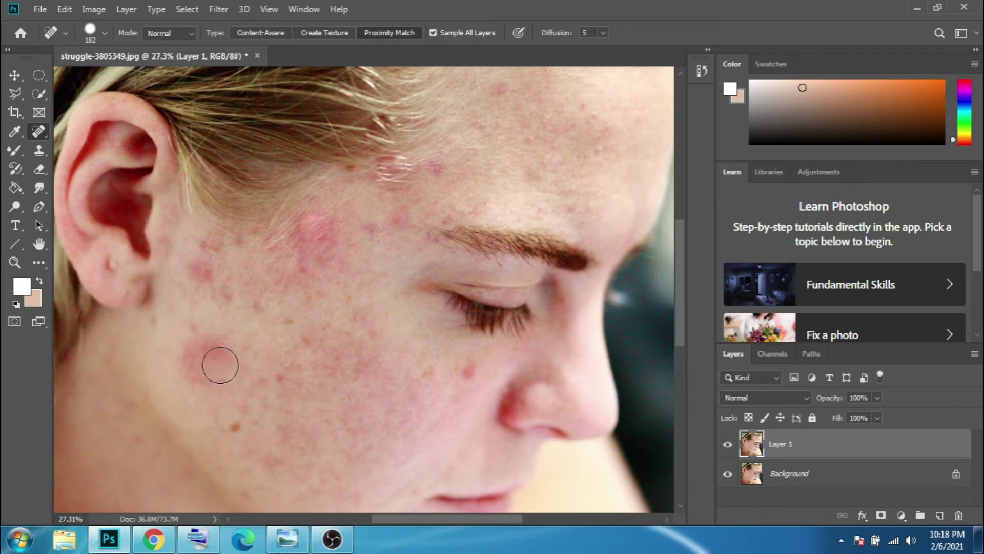
click(214, 352)
Heal the small blemishes near the ear, along the jaw, beside the nose, under the eye and on the forehead
click(206, 273)
click(234, 429)
click(283, 377)
click(466, 372)
click(433, 376)
click(438, 168)
click(500, 90)
Heal the cluster of redness on the temple between the ear and the eye with repeated dabs
click(309, 219)
click(302, 273)
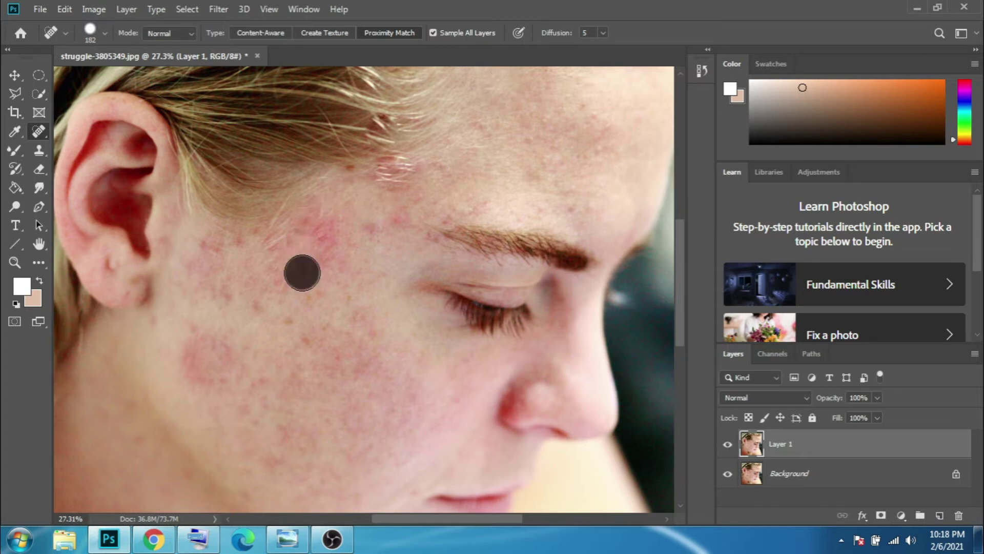
click(314, 293)
click(335, 277)
click(334, 251)
click(326, 231)
click(328, 220)
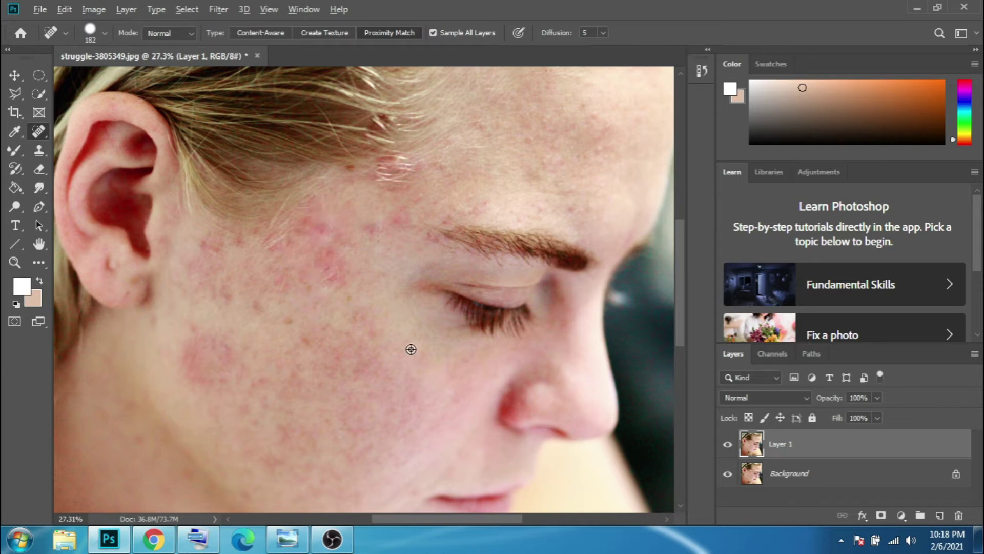
Heal the spots along the hairline above the temple and the small mark above the eyebrow
alt+click(337, 209)
click(521, 220)
click(347, 161)
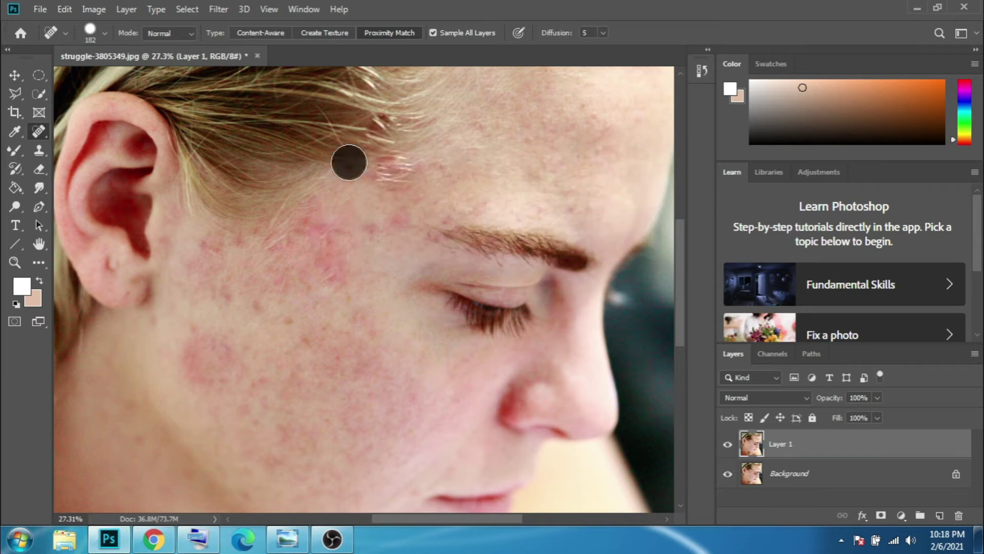
click(384, 120)
click(385, 154)
click(390, 165)
click(408, 179)
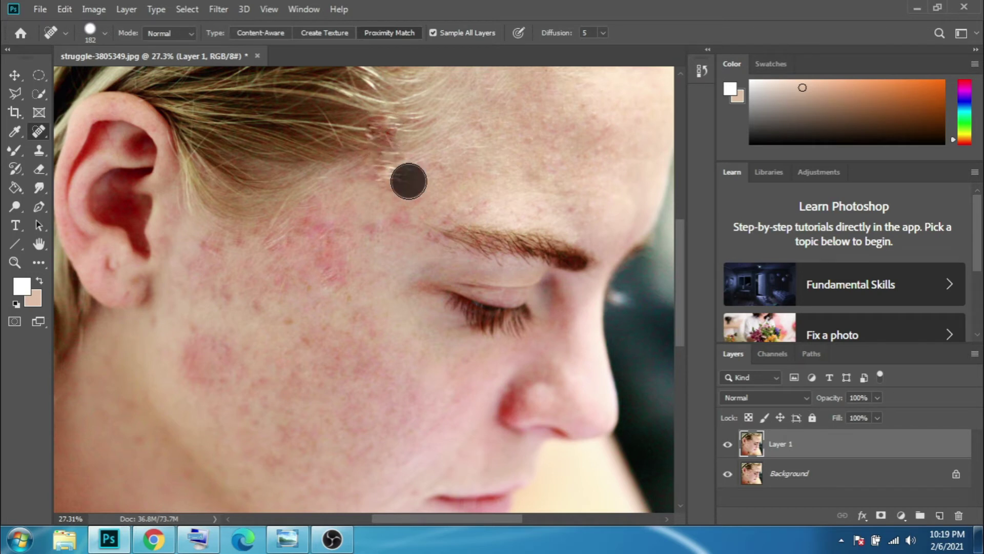
click(385, 131)
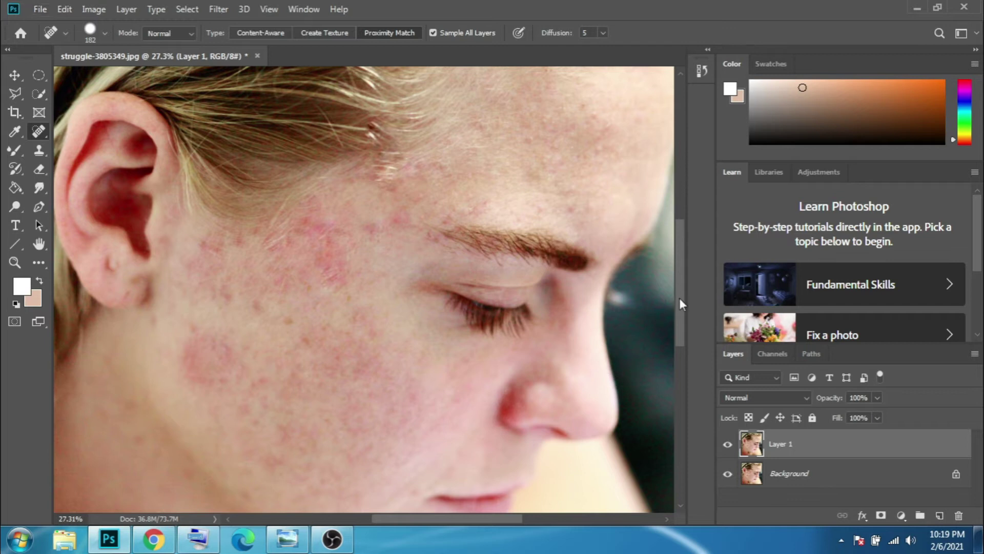
Heal the pimples on the chin and around the corner of the mouth
drag(679, 297, 680, 337)
click(389, 408)
click(419, 444)
click(344, 423)
click(399, 419)
Heal the small blemishes across the cheek and just below the earlobe
click(198, 215)
click(258, 192)
click(300, 221)
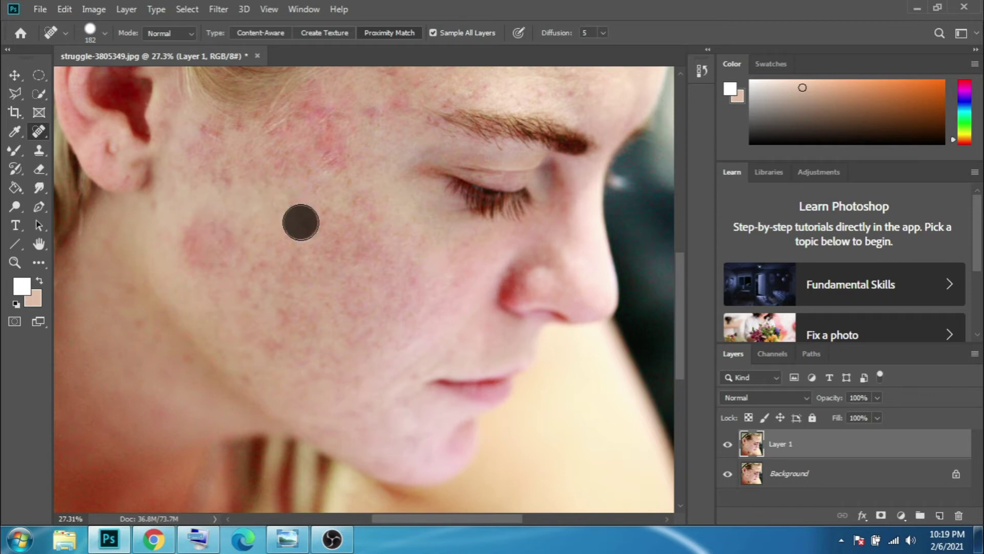
click(157, 205)
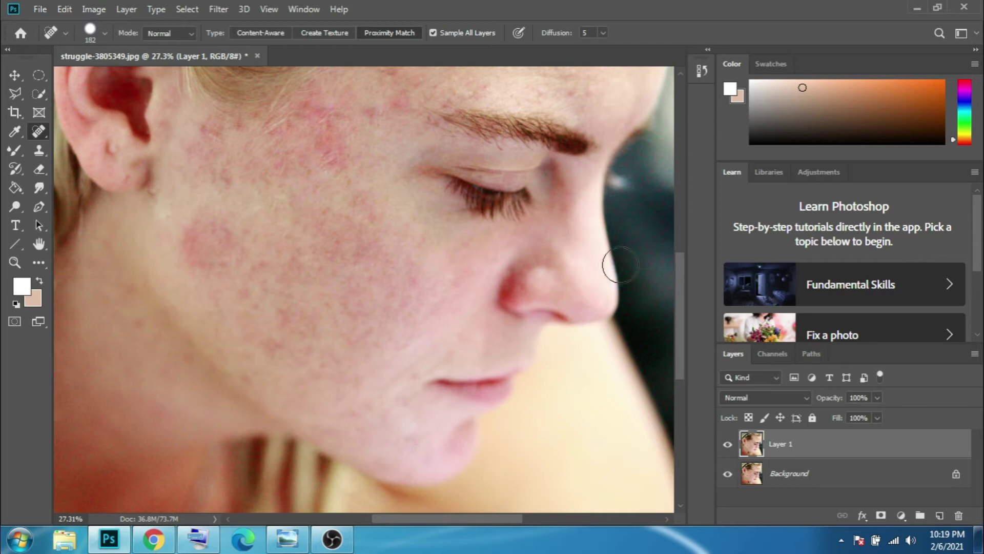
Heal the red spots between the outer end of the eyebrow and the temple
drag(680, 293, 672, 247)
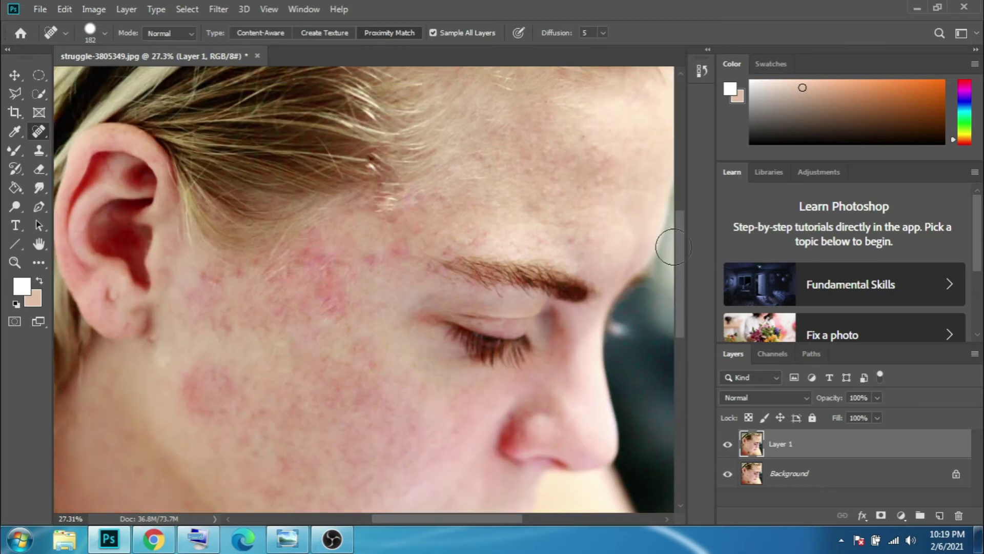
click(399, 248)
click(375, 260)
click(328, 269)
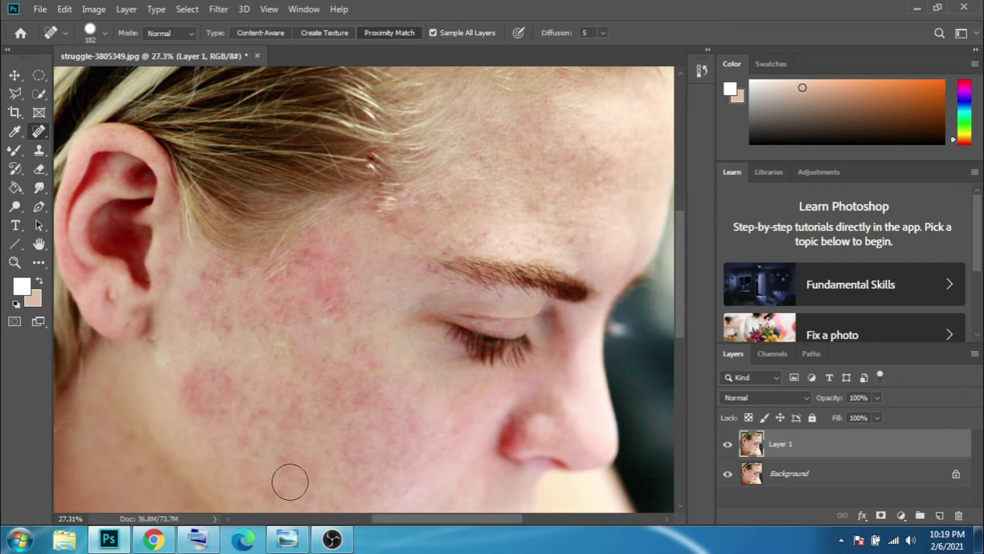
Heal the reddish marks on the cheek in front of the ear and the round patch on the lower cheek
click(200, 272)
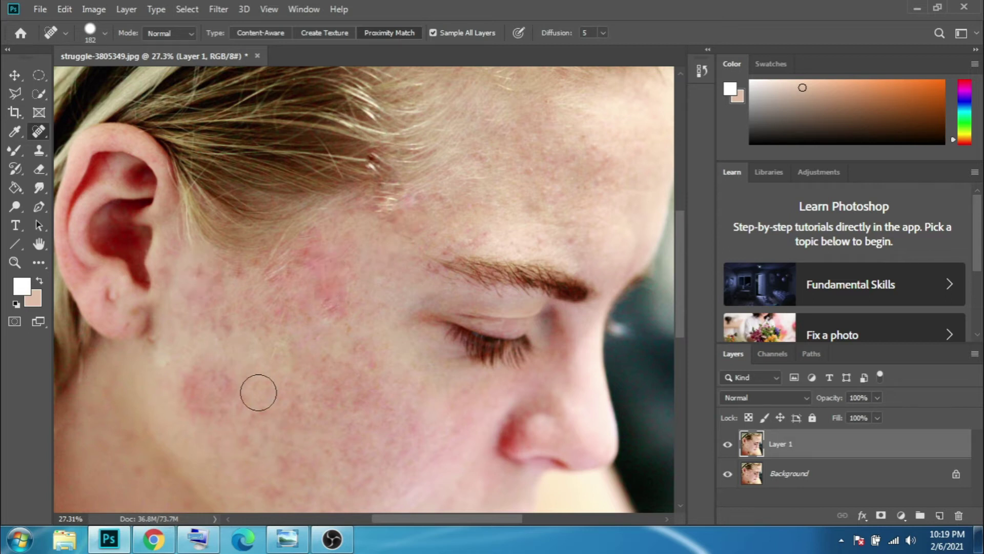
click(197, 274)
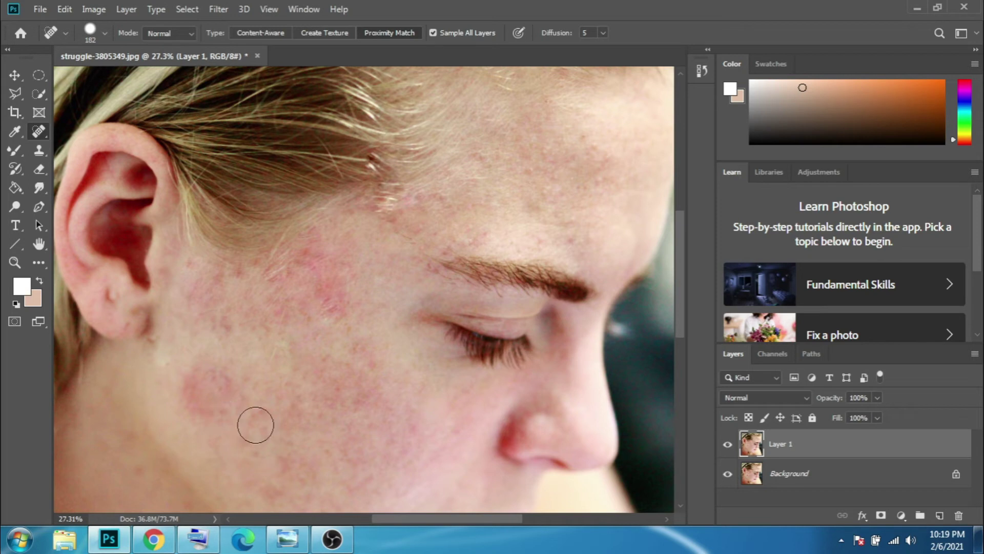
click(220, 382)
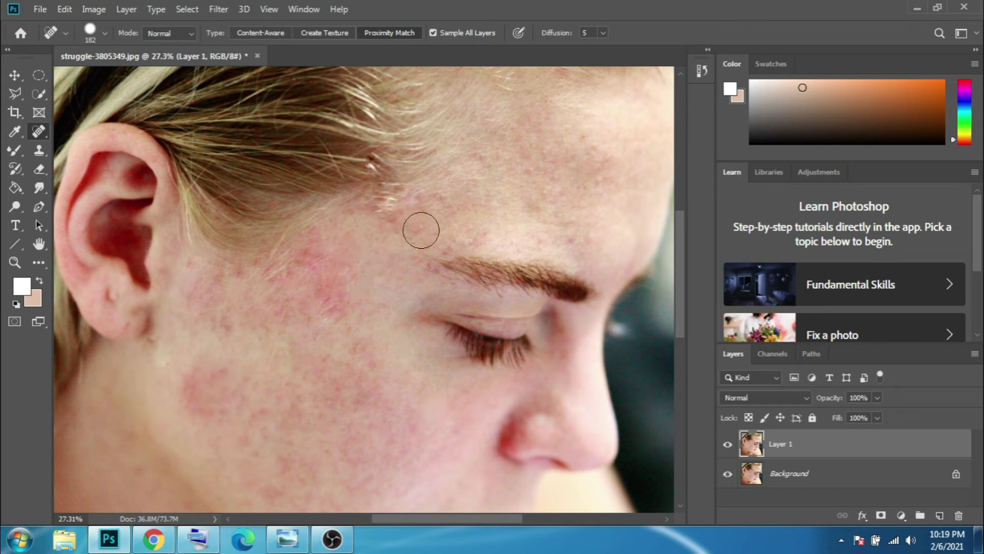
scroll(514, 165, down, 3)
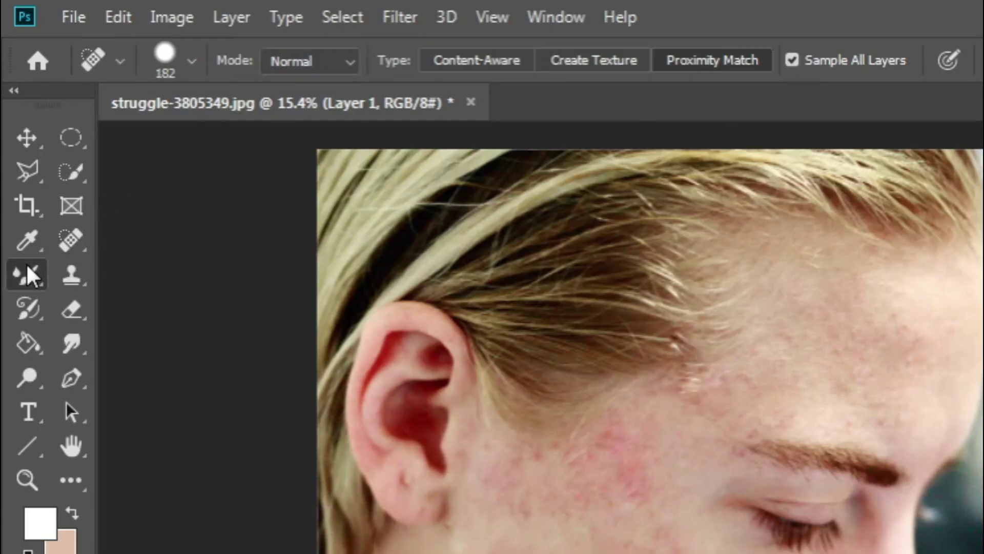
Switch to the Mixer Brush and set its size to 401 px
click(16, 147)
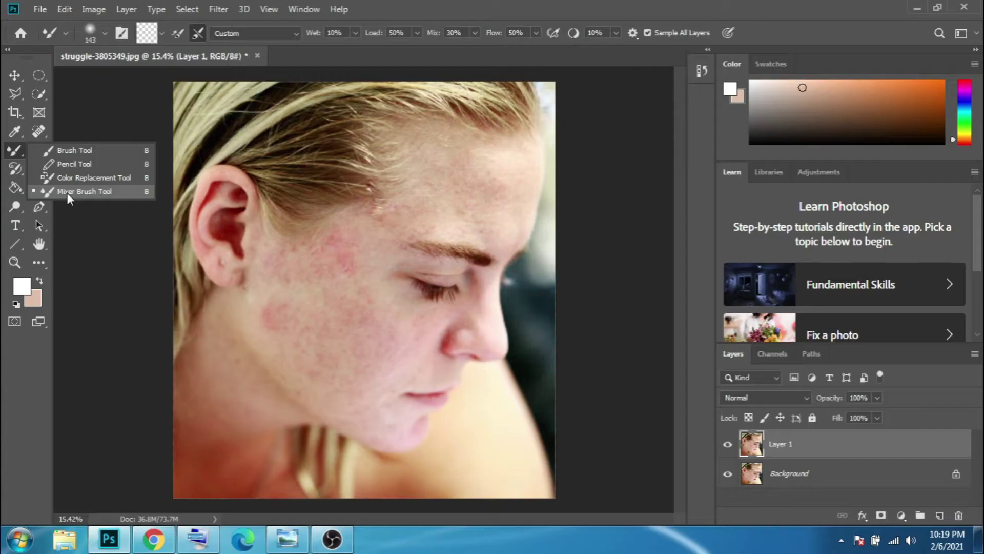
click(123, 349)
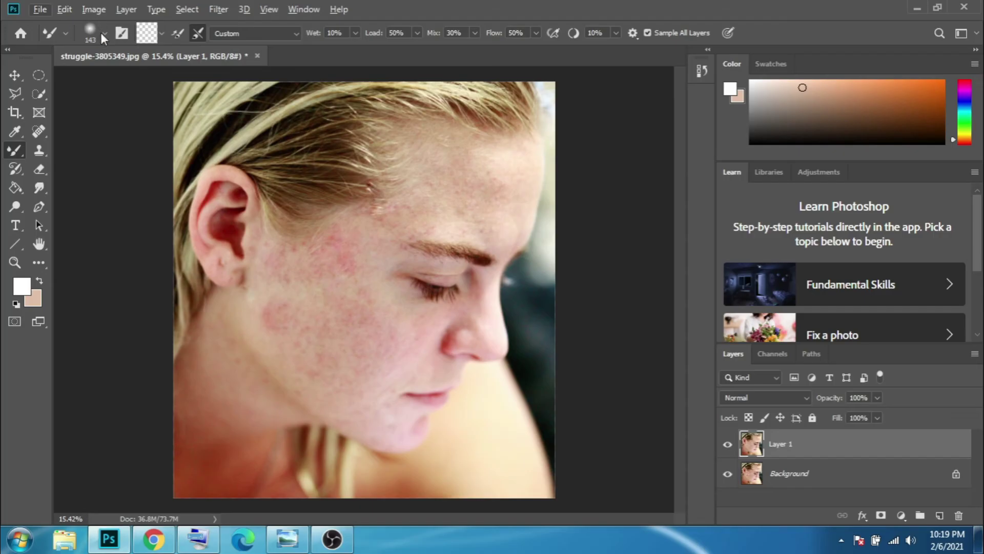
click(103, 35)
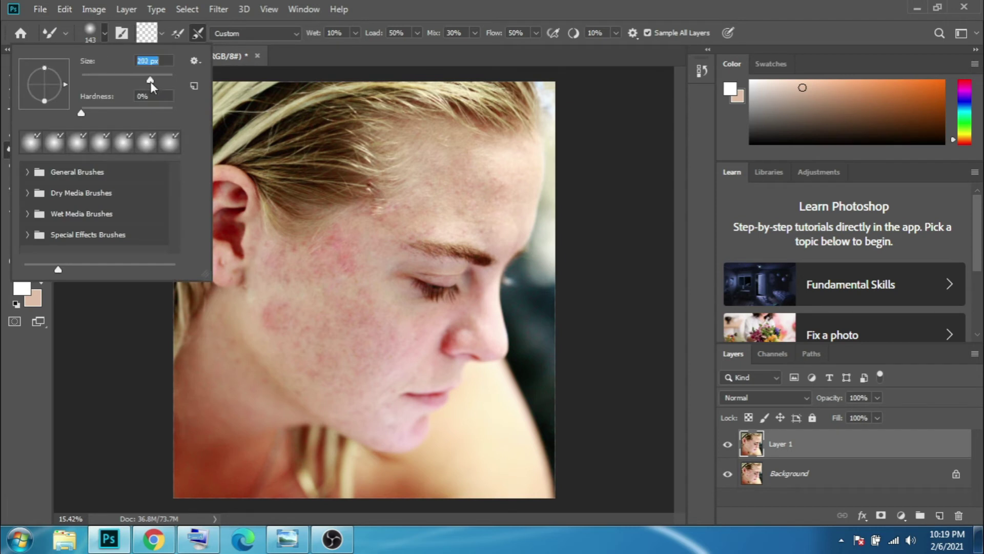
drag(158, 84, 159, 84)
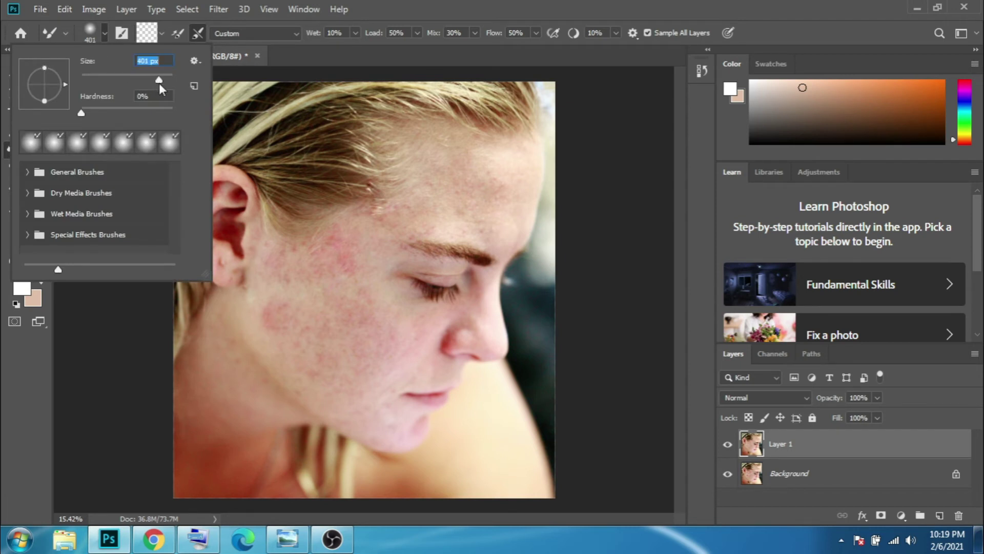
click(618, 191)
Blend the skin on the forehead, temple, cheek and chin with Mixer Brush strokes until the texture is smooth
scroll(600, 169, up, 5)
scroll(602, 167, down, 3)
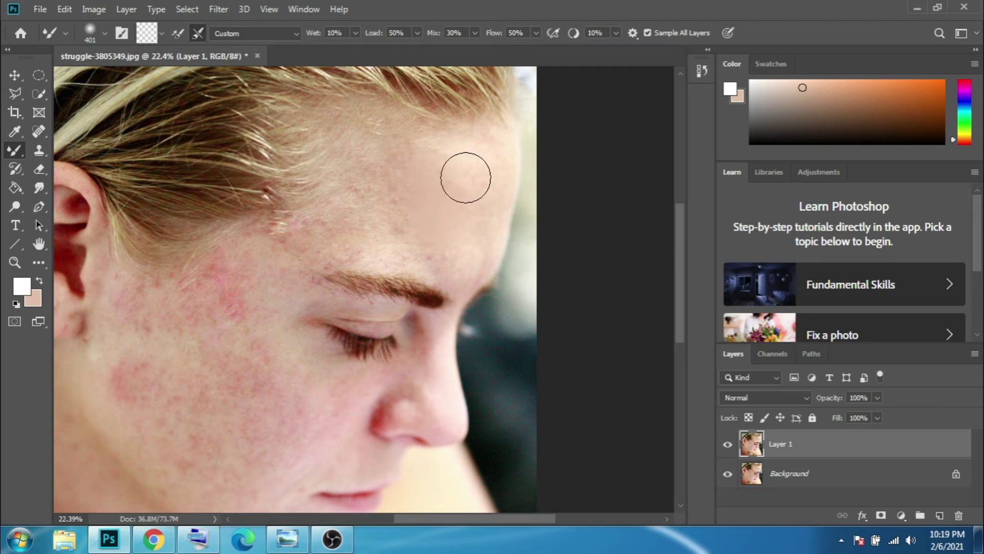
mouse_move(354, 172)
mouse_down()
mouse_move(402, 217)
mouse_move(380, 202)
mouse_move(419, 223)
mouse_move(405, 235)
mouse_move(432, 234)
mouse_move(474, 200)
mouse_move(470, 232)
mouse_move(491, 185)
mouse_move(470, 263)
mouse_move(435, 255)
mouse_move(452, 266)
mouse_move(426, 265)
mouse_move(466, 278)
mouse_move(350, 244)
mouse_move(397, 240)
mouse_move(331, 219)
mouse_move(335, 199)
mouse_move(317, 186)
mouse_move(356, 223)
mouse_move(308, 259)
mouse_move(325, 255)
mouse_move(296, 257)
mouse_move(231, 292)
mouse_move(282, 251)
mouse_move(240, 318)
mouse_move(296, 267)
mouse_move(205, 374)
mouse_move(195, 402)
mouse_move(239, 298)
mouse_move(245, 329)
mouse_move(212, 388)
mouse_move(210, 320)
mouse_move(299, 253)
mouse_move(211, 297)
mouse_move(219, 281)
mouse_move(238, 278)
mouse_move(192, 338)
mouse_move(210, 290)
mouse_move(238, 271)
mouse_move(194, 405)
mouse_move(212, 338)
mouse_move(195, 433)
mouse_move(153, 411)
mouse_move(193, 329)
mouse_move(188, 398)
mouse_move(158, 458)
mouse_move(157, 376)
mouse_move(181, 342)
mouse_move(181, 394)
mouse_move(156, 432)
mouse_move(136, 325)
mouse_move(153, 408)
mouse_move(128, 404)
mouse_move(179, 328)
mouse_move(167, 376)
mouse_move(211, 290)
mouse_move(193, 290)
mouse_move(260, 257)
mouse_move(132, 312)
mouse_move(140, 318)
mouse_move(136, 296)
mouse_move(119, 319)
mouse_move(129, 354)
mouse_move(230, 253)
mouse_move(136, 330)
mouse_move(121, 407)
mouse_move(94, 380)
mouse_move(252, 402)
mouse_move(235, 386)
mouse_move(266, 433)
mouse_move(266, 377)
mouse_move(244, 295)
mouse_move(272, 409)
mouse_move(328, 382)
mouse_move(345, 387)
mouse_move(260, 288)
mouse_move(276, 391)
mouse_move(310, 450)
mouse_move(318, 418)
mouse_move(211, 437)
mouse_move(239, 505)
mouse_move(170, 412)
mouse_move(200, 470)
mouse_move(149, 451)
mouse_move(94, 397)
mouse_move(144, 434)
mouse_move(203, 397)
mouse_up()
drag(677, 272, 681, 317)
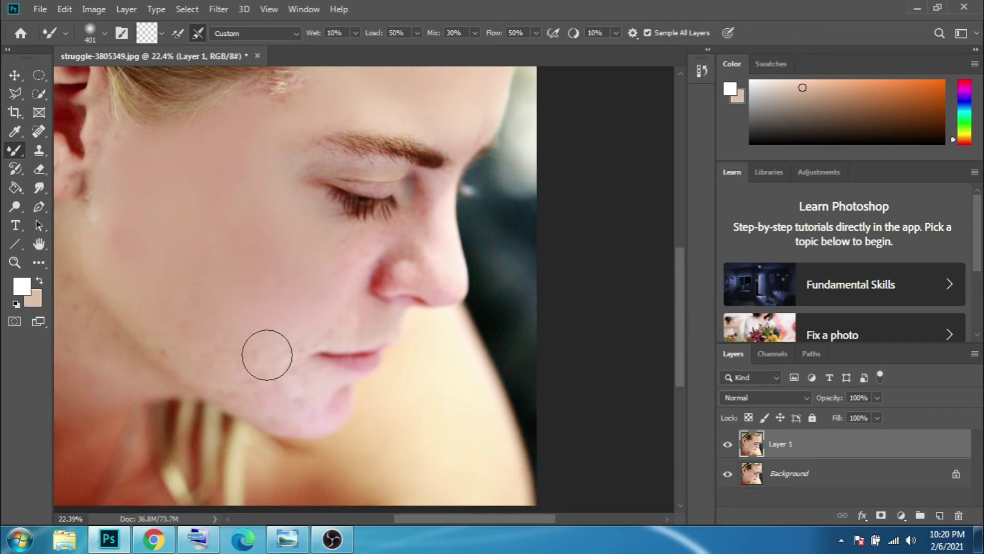
mouse_move(198, 312)
mouse_down()
mouse_move(272, 376)
mouse_move(312, 388)
mouse_move(262, 376)
mouse_move(291, 411)
mouse_move(318, 396)
mouse_move(289, 361)
mouse_move(279, 322)
mouse_move(350, 325)
mouse_up()
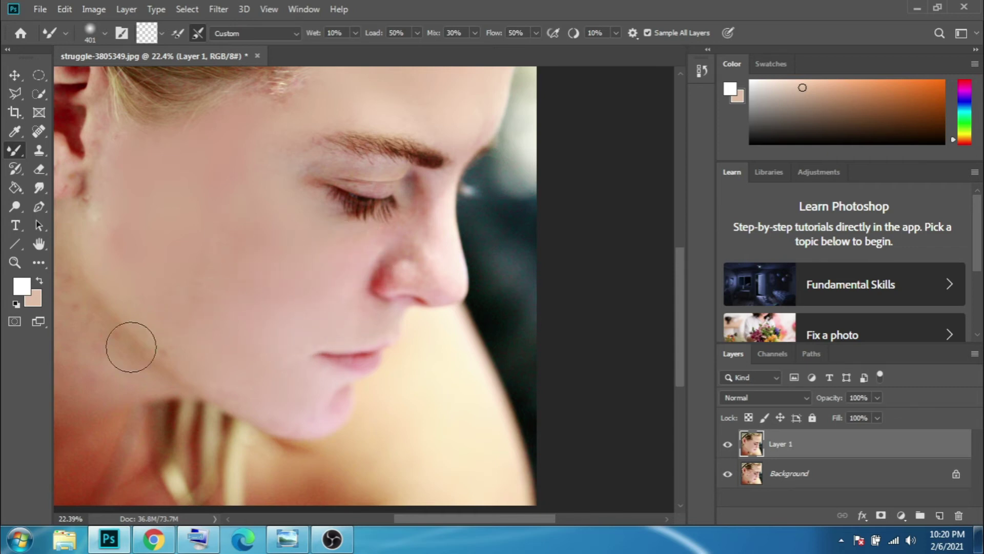
Smooth the skin below the ear, on the neck and along the jawline with the Mixer Brush
drag(465, 519, 426, 519)
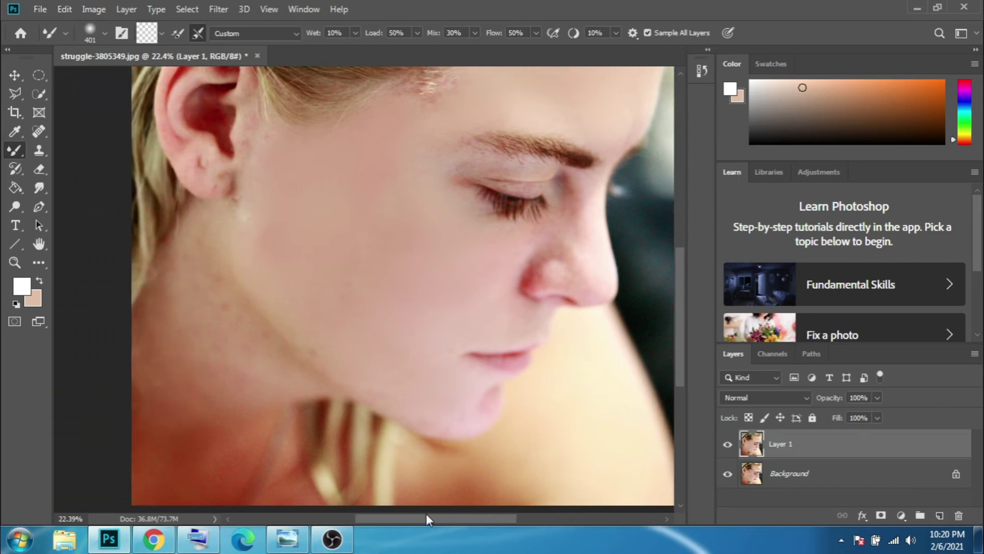
mouse_move(227, 230)
mouse_down()
mouse_move(256, 242)
mouse_move(266, 195)
mouse_move(220, 222)
mouse_move(209, 287)
mouse_move(173, 309)
mouse_up()
mouse_move(231, 267)
mouse_down()
mouse_move(246, 300)
mouse_move(221, 372)
mouse_up()
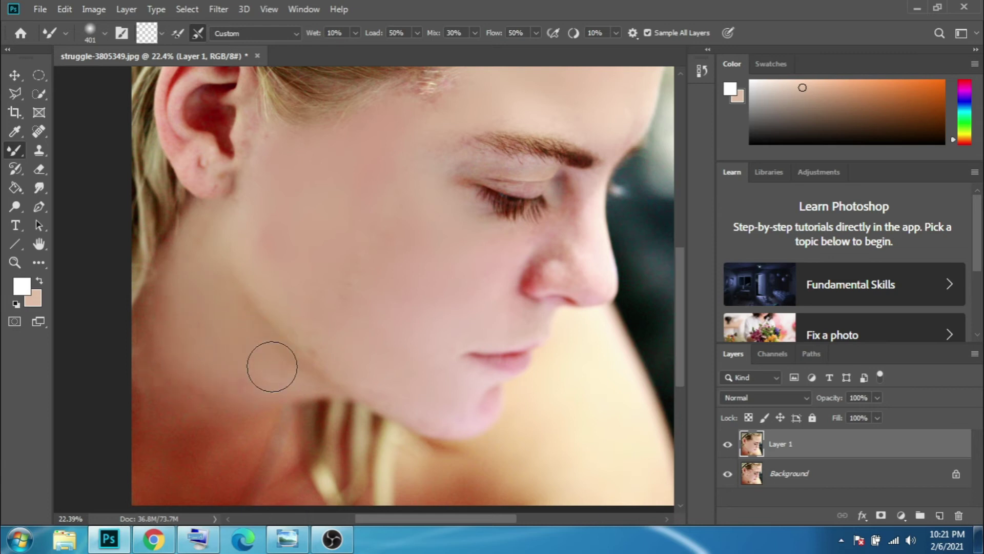
mouse_move(236, 328)
mouse_down()
mouse_move(301, 374)
mouse_move(272, 292)
mouse_move(336, 362)
mouse_move(364, 360)
mouse_up()
Smooth the skin on the nose and around the nostril with the Mixer Brush
drag(491, 518, 531, 518)
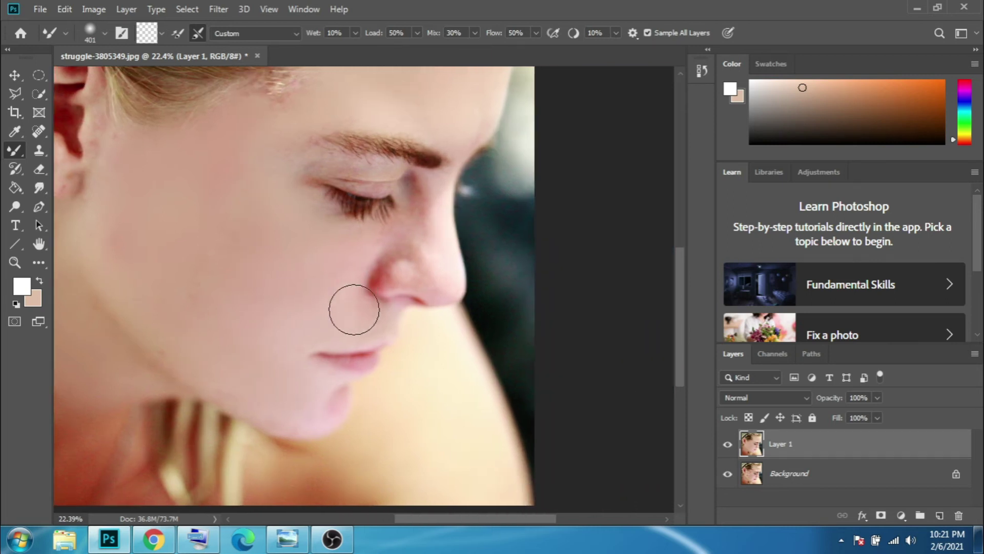
mouse_move(431, 212)
mouse_down()
mouse_move(440, 208)
mouse_move(407, 246)
mouse_move(435, 263)
mouse_move(340, 292)
mouse_move(259, 276)
mouse_move(369, 243)
mouse_move(422, 213)
mouse_move(427, 192)
mouse_up()
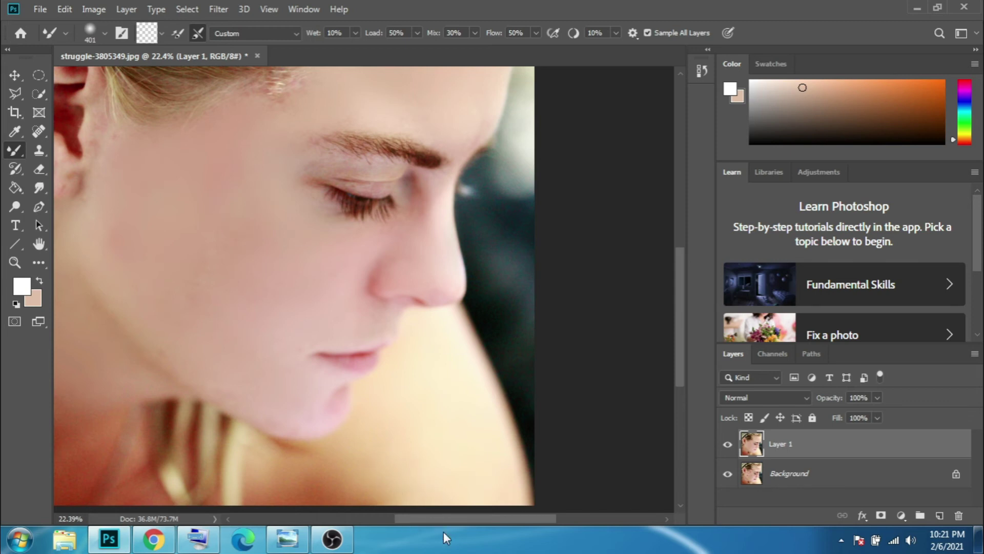
drag(447, 518, 411, 517)
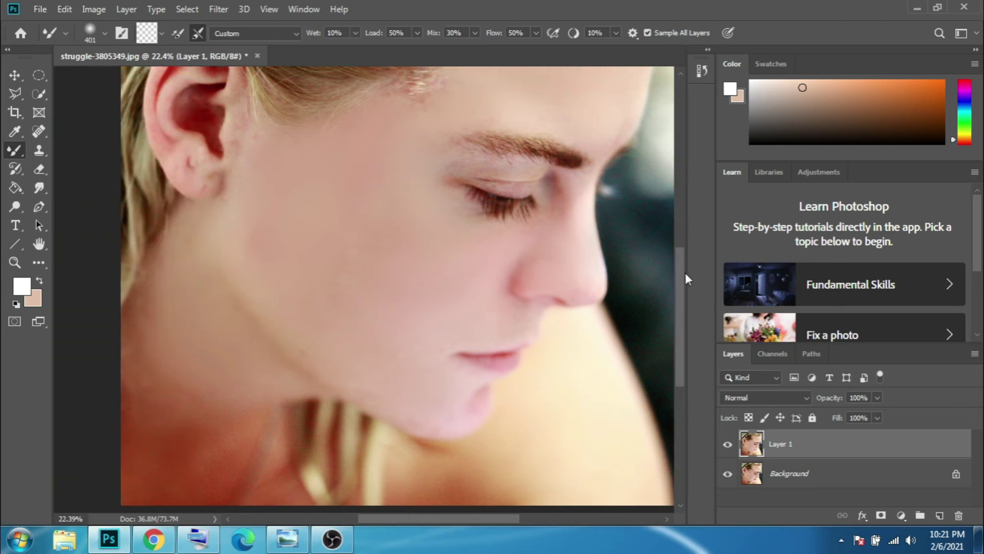
drag(681, 274, 680, 239)
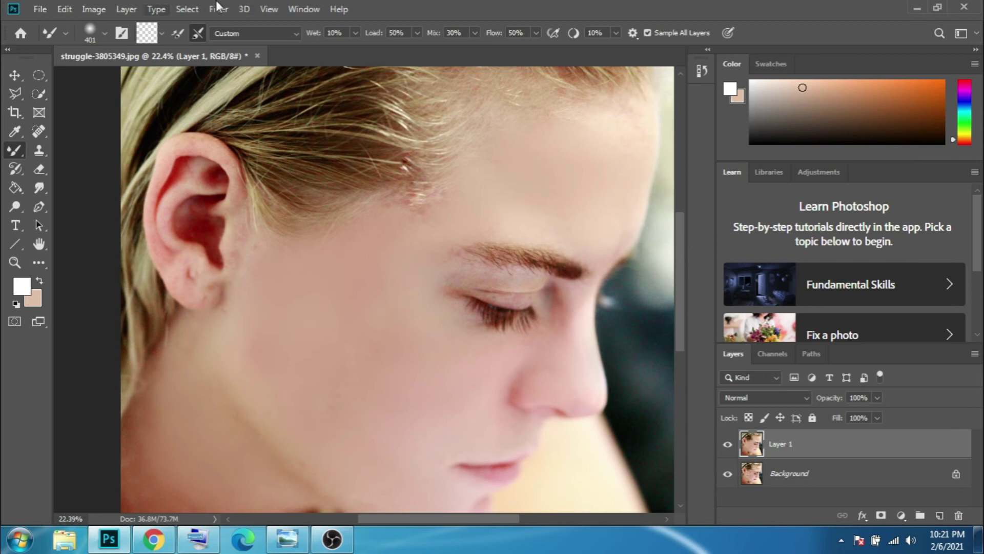
Set the Mixer Brush size to 84 px and smooth the skin around the eyebrow and closed eye
click(105, 33)
click(124, 76)
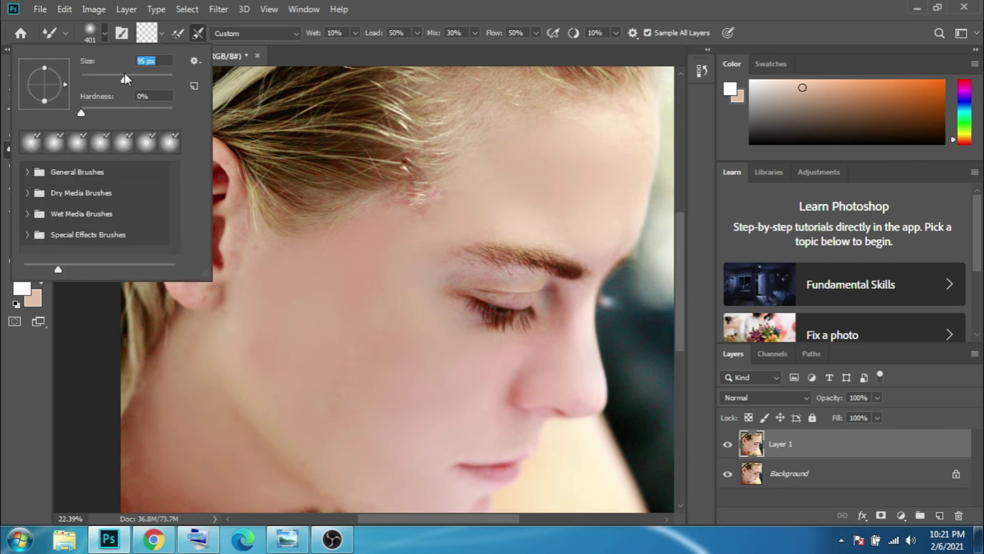
scroll(552, 233, up, 1)
click(633, 307)
scroll(633, 307, up, 5)
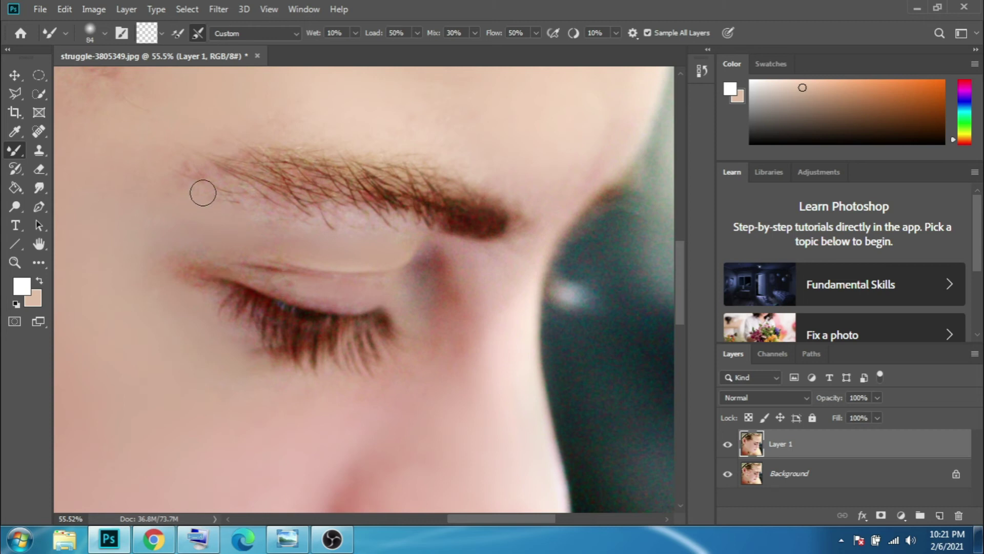
drag(462, 515, 437, 515)
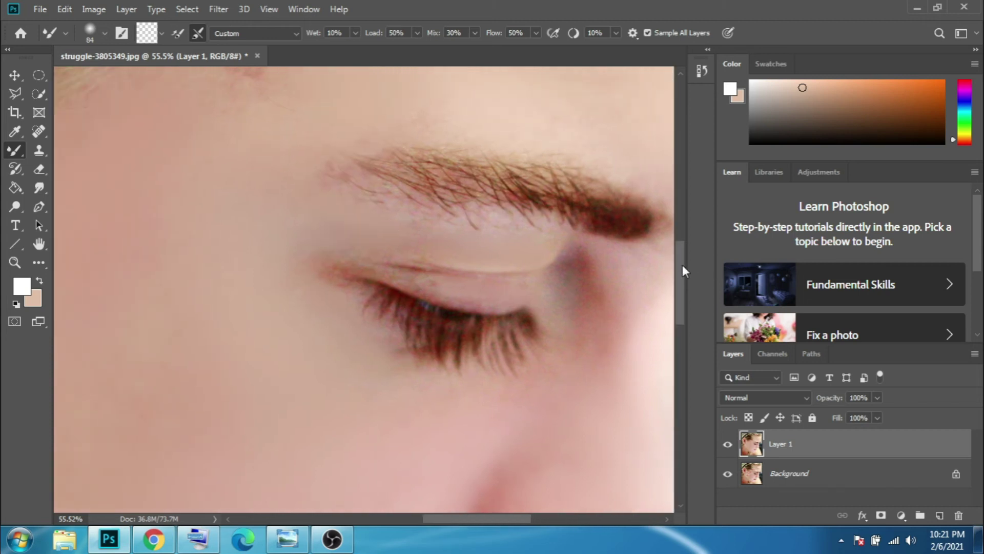
drag(681, 270, 677, 226)
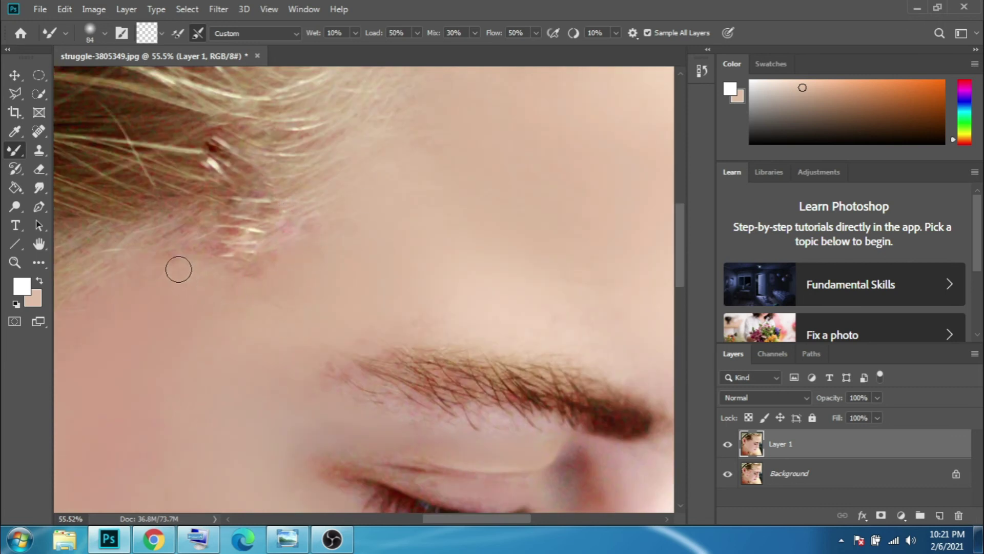
Set the Mixer Brush size to 114 px and smooth the skin on the ear, its lobe and the area just in front of it
scroll(367, 360, down, 3)
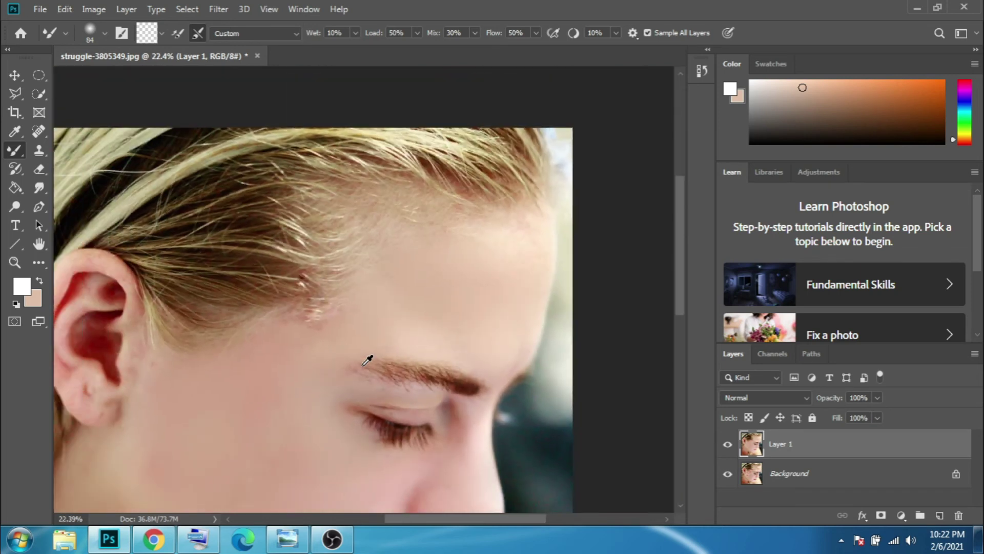
scroll(78, 348, up, 3)
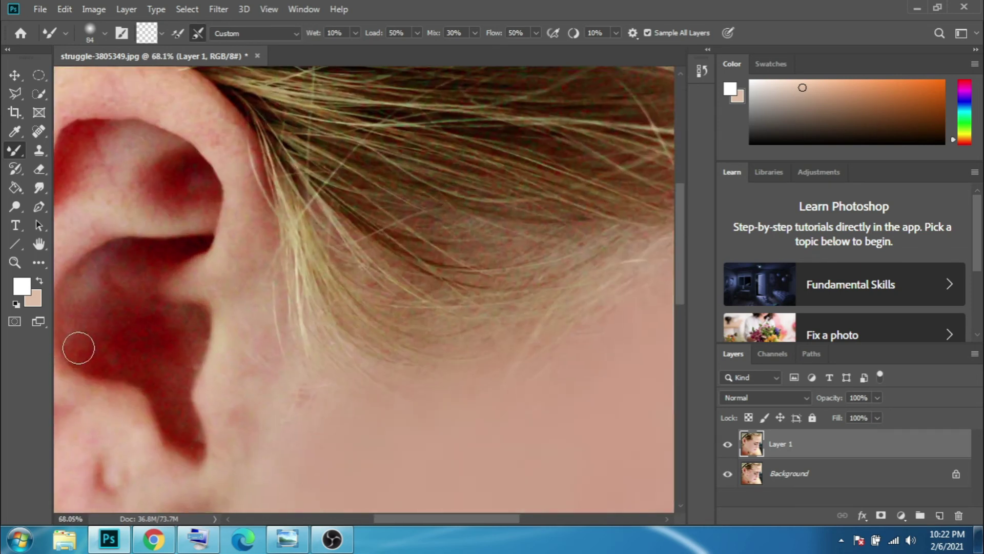
scroll(84, 342, down, 1)
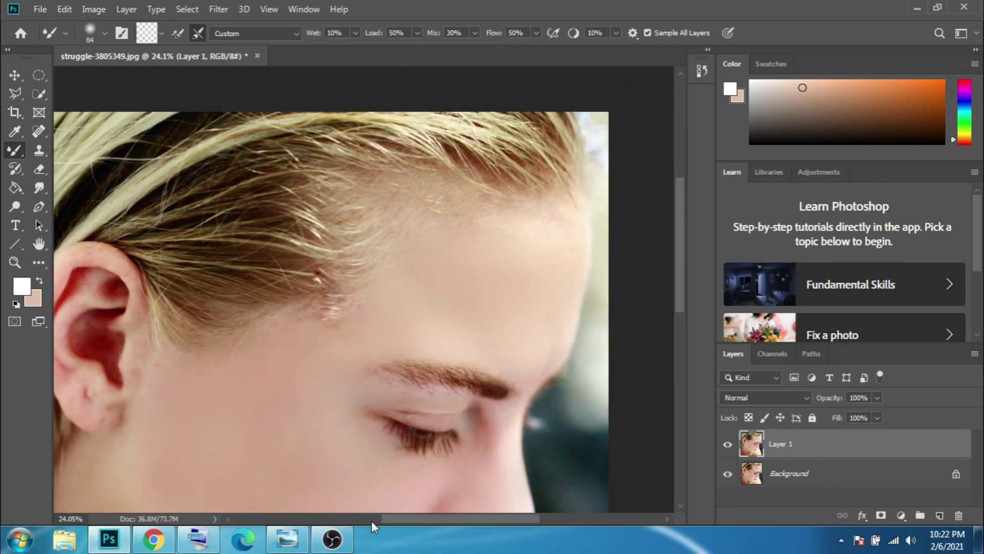
drag(390, 520, 351, 520)
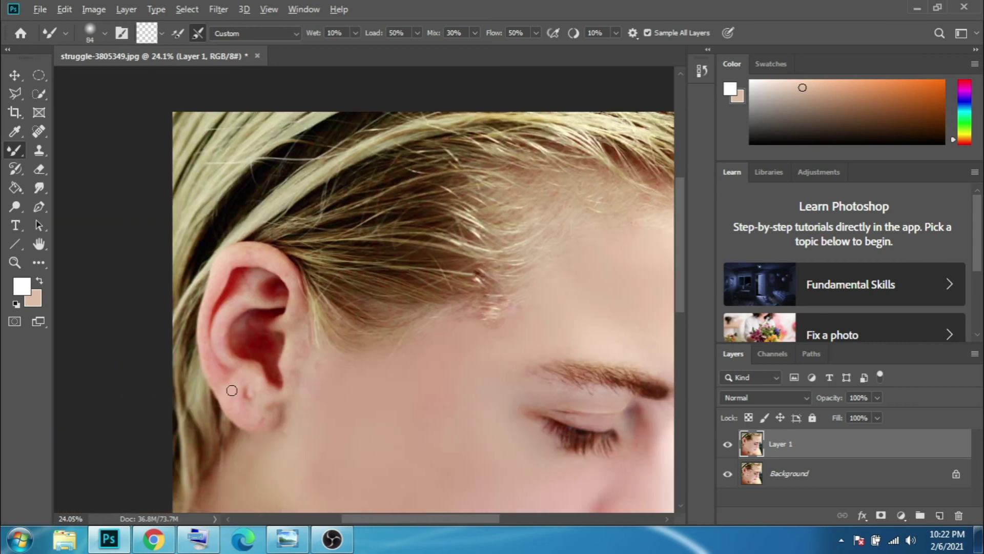
scroll(231, 390, up, 1)
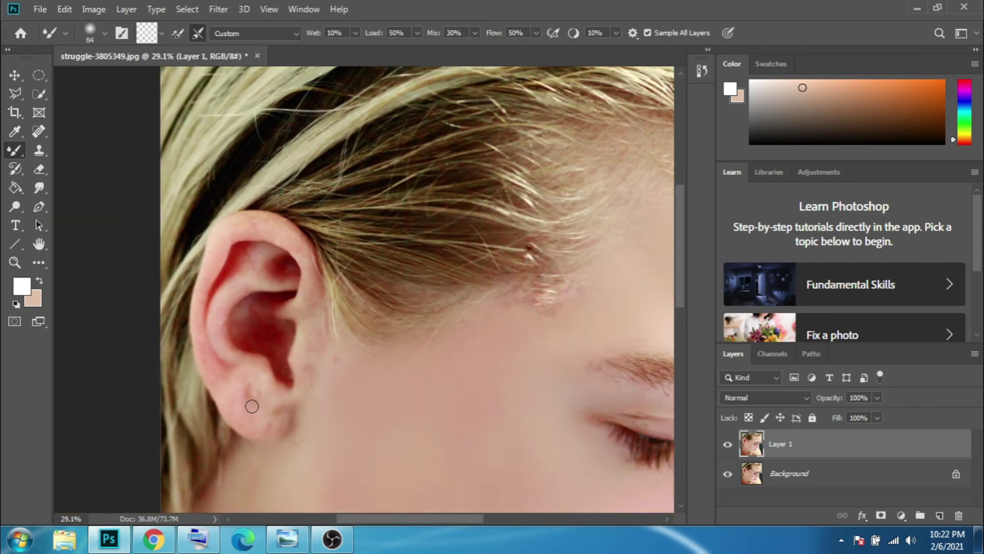
click(105, 33)
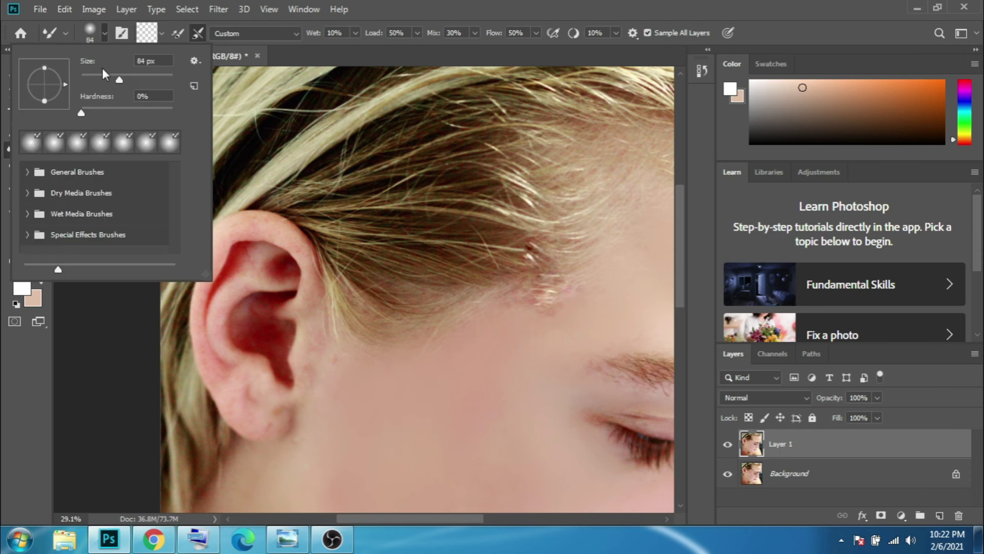
click(130, 76)
click(238, 394)
scroll(241, 399, up, 3)
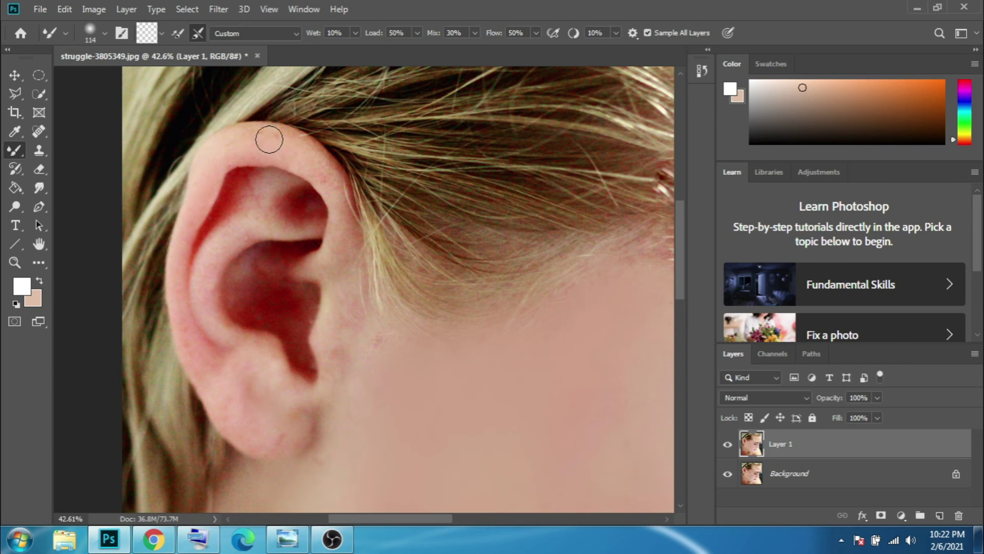
mouse_move(285, 212)
mouse_down()
mouse_move(269, 193)
mouse_move(239, 217)
mouse_move(256, 190)
mouse_move(236, 198)
mouse_move(249, 182)
mouse_move(253, 218)
mouse_up()
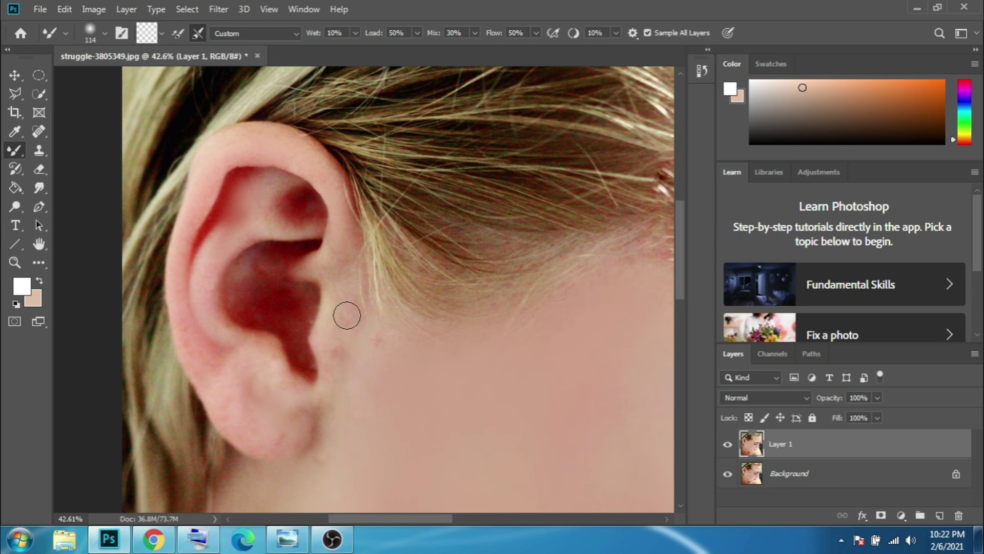
drag(302, 229, 265, 230)
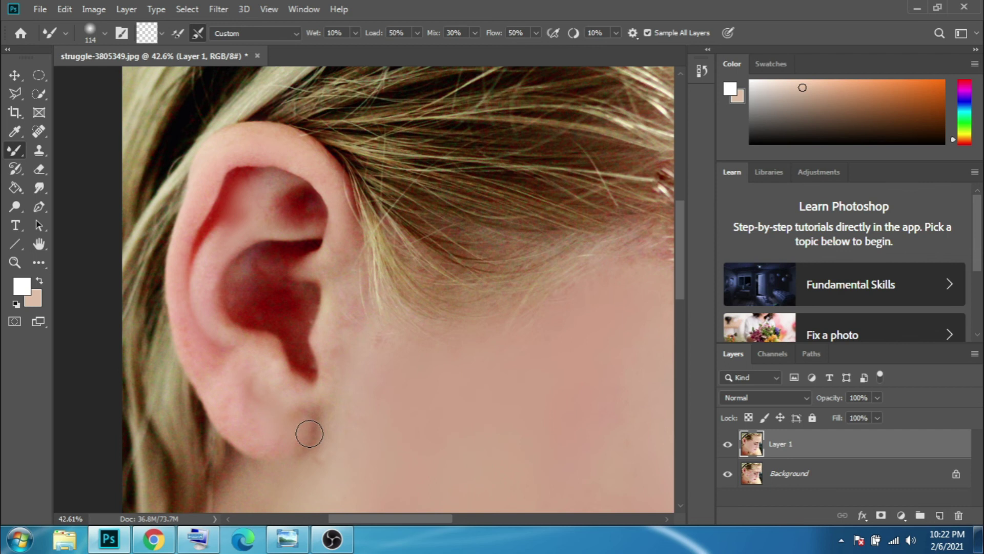
Open the Camera Raw Filter on Layer 1 and set Temperature to +3 and Contrast to +40
alt+scroll(454, 378, down, 5)
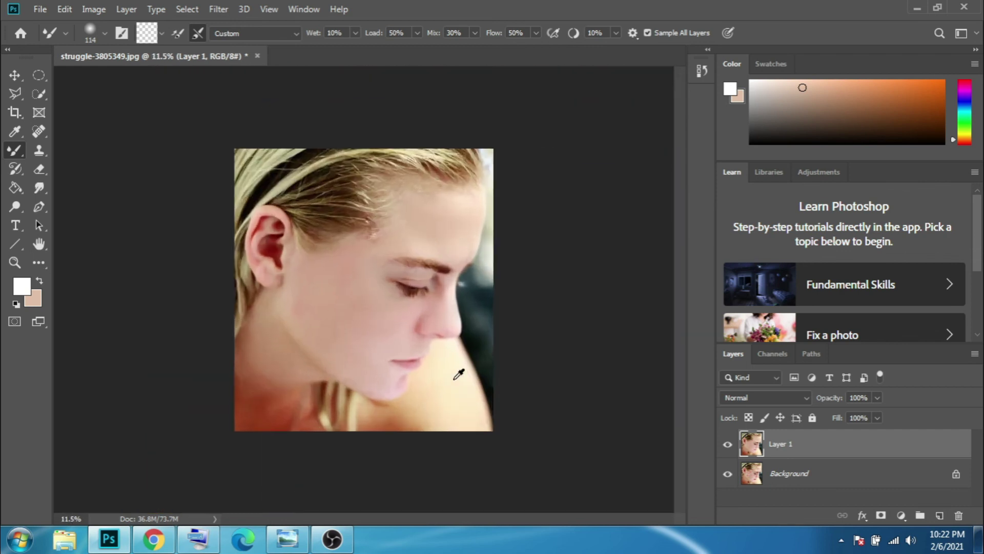
alt+scroll(454, 379, up, 1)
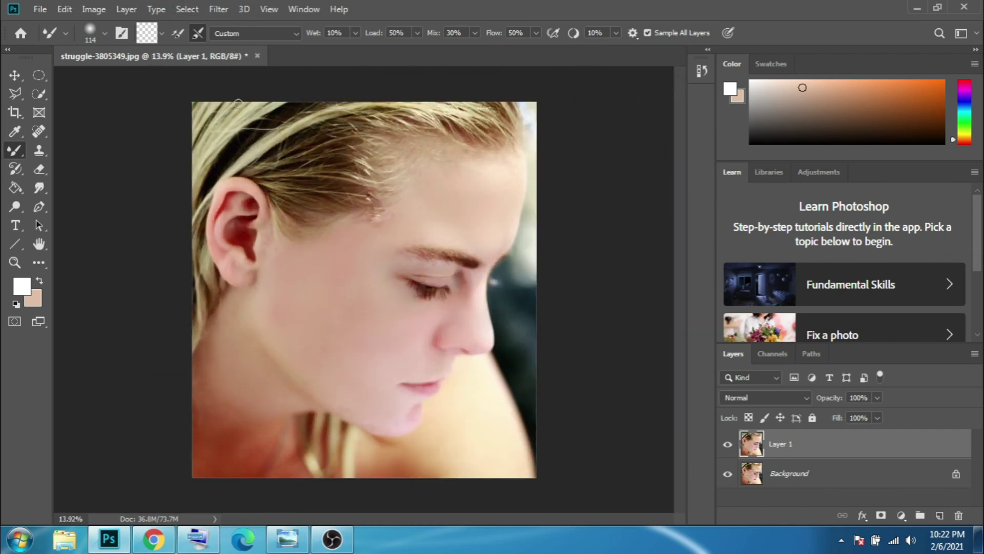
click(215, 11)
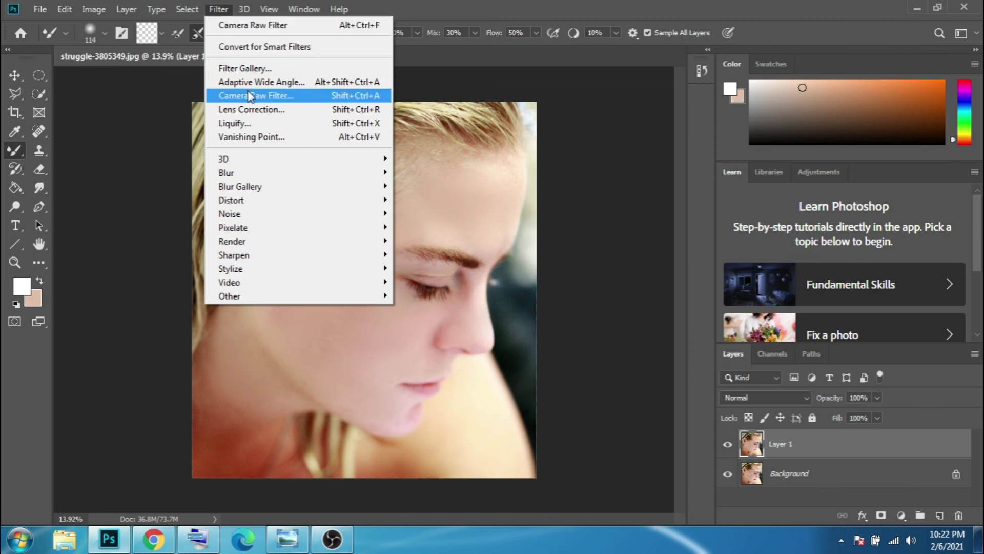
click(250, 97)
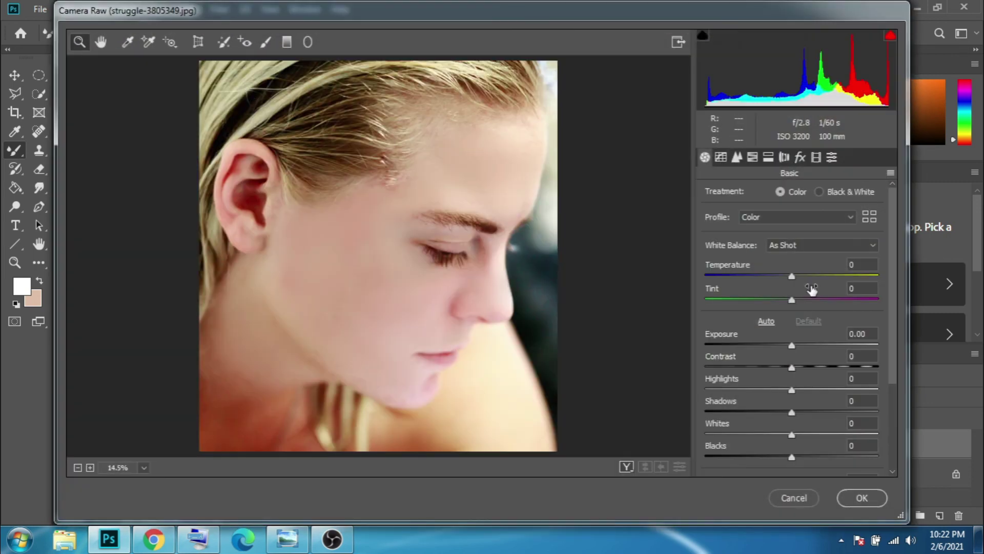
click(793, 276)
drag(793, 276, 795, 277)
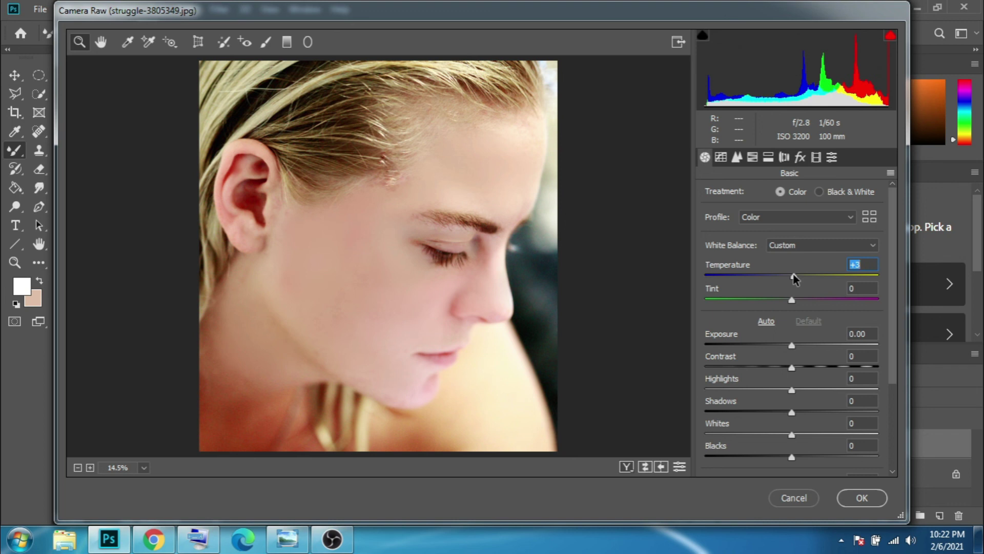
drag(792, 366, 826, 371)
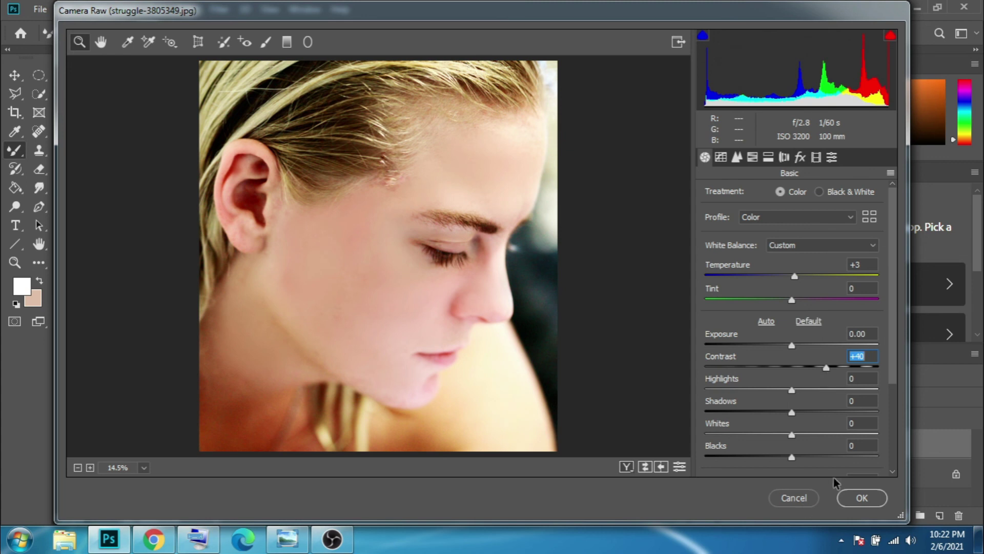
Set the sharpening Detail to 50 and apply the Camera Raw Filter
click(738, 158)
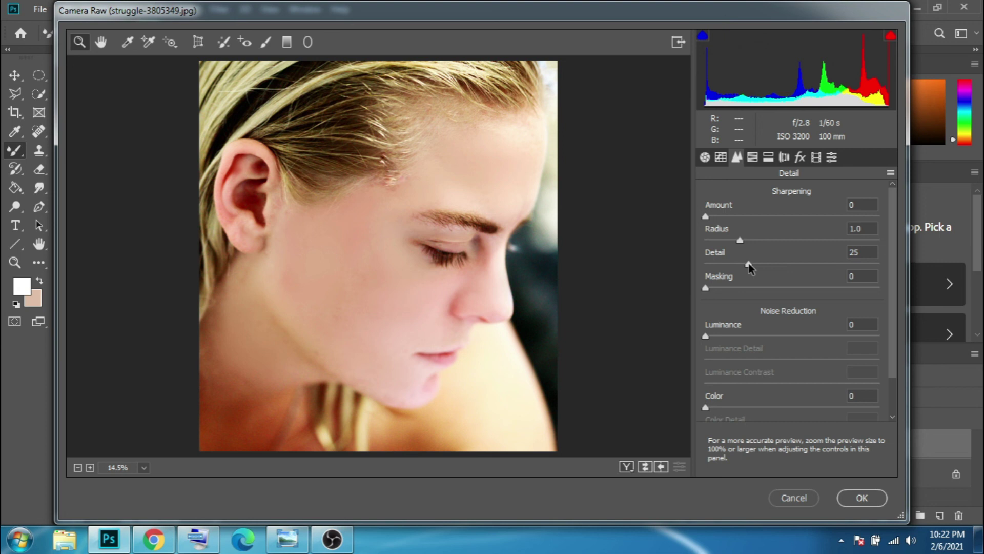
drag(753, 268, 786, 269)
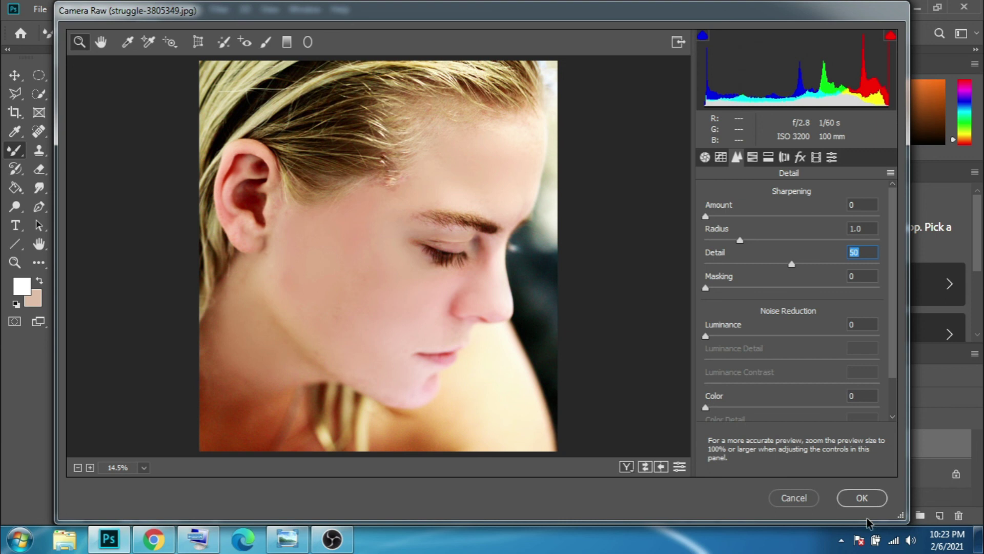
click(862, 496)
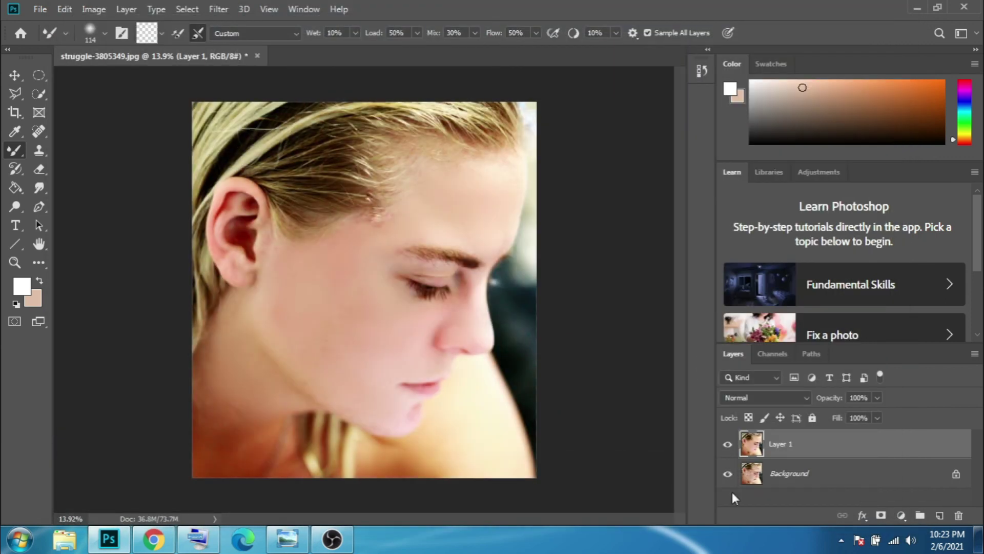
Compare the portrait before and after retouching by hiding and showing Layer 1 twice
click(728, 445)
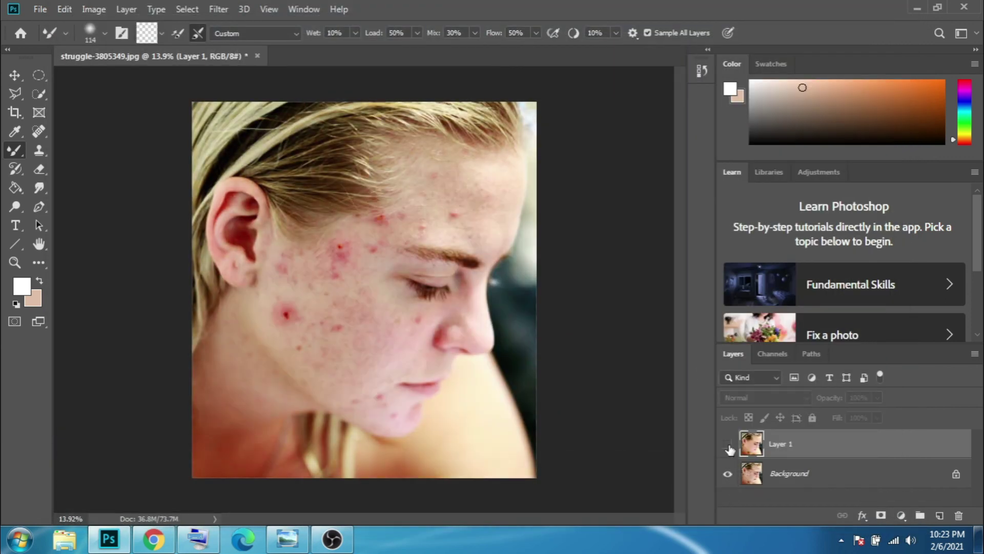
click(728, 446)
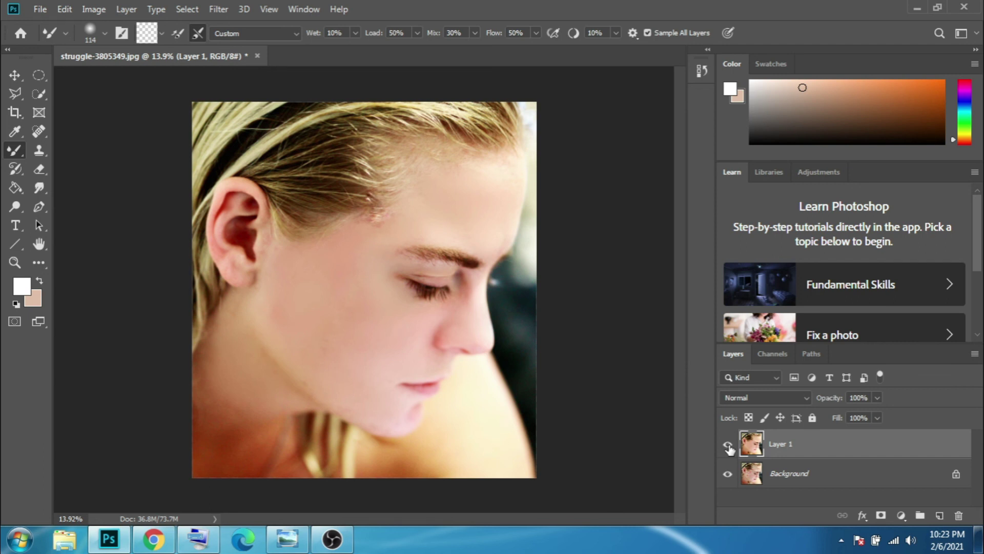
click(729, 445)
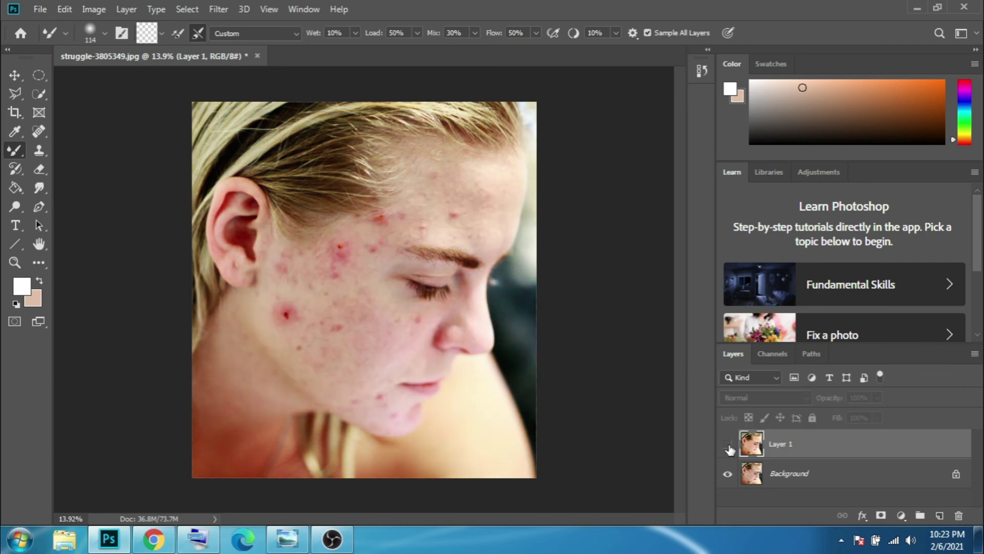
click(728, 446)
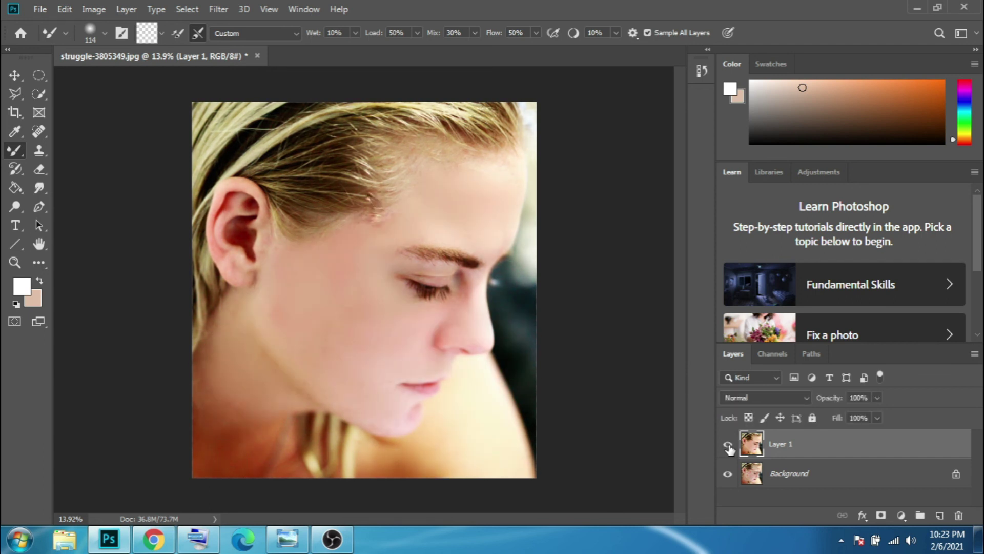